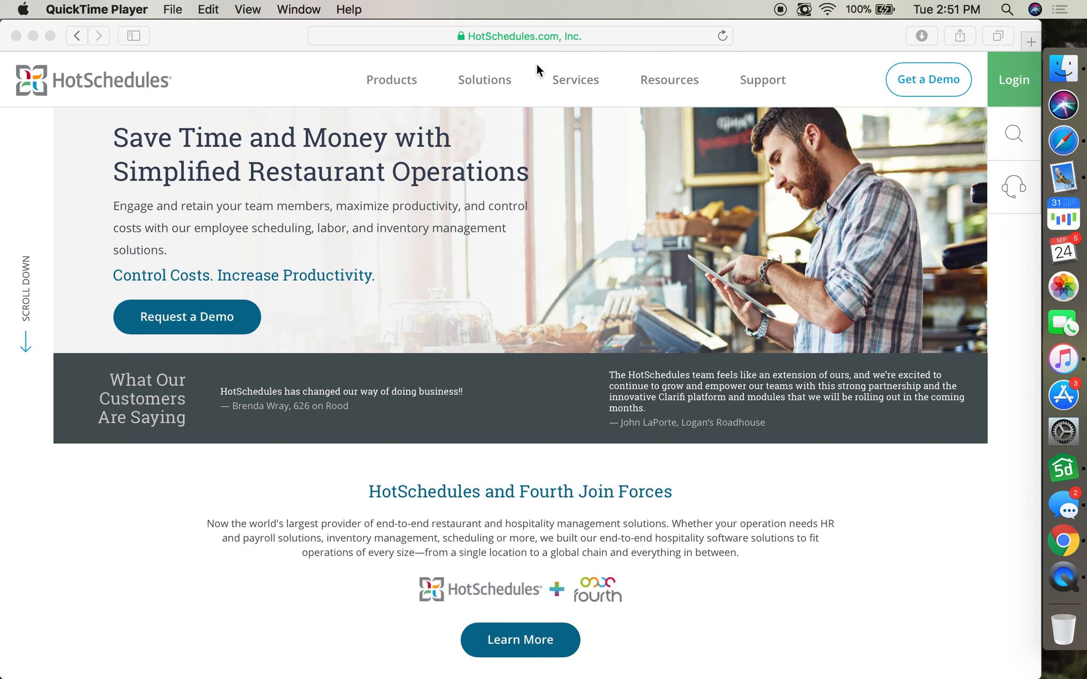
# - Open the HotSchedules login page and log in with the prefilled account credentials
pyautogui.click(1013, 81)
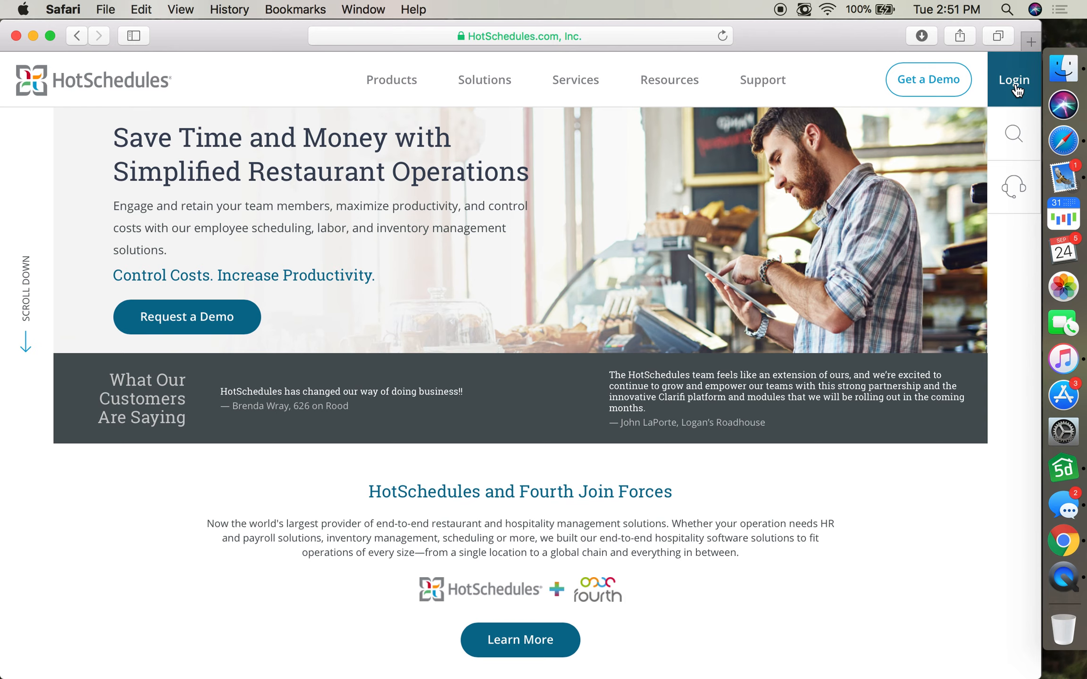
pyautogui.click(1016, 85)
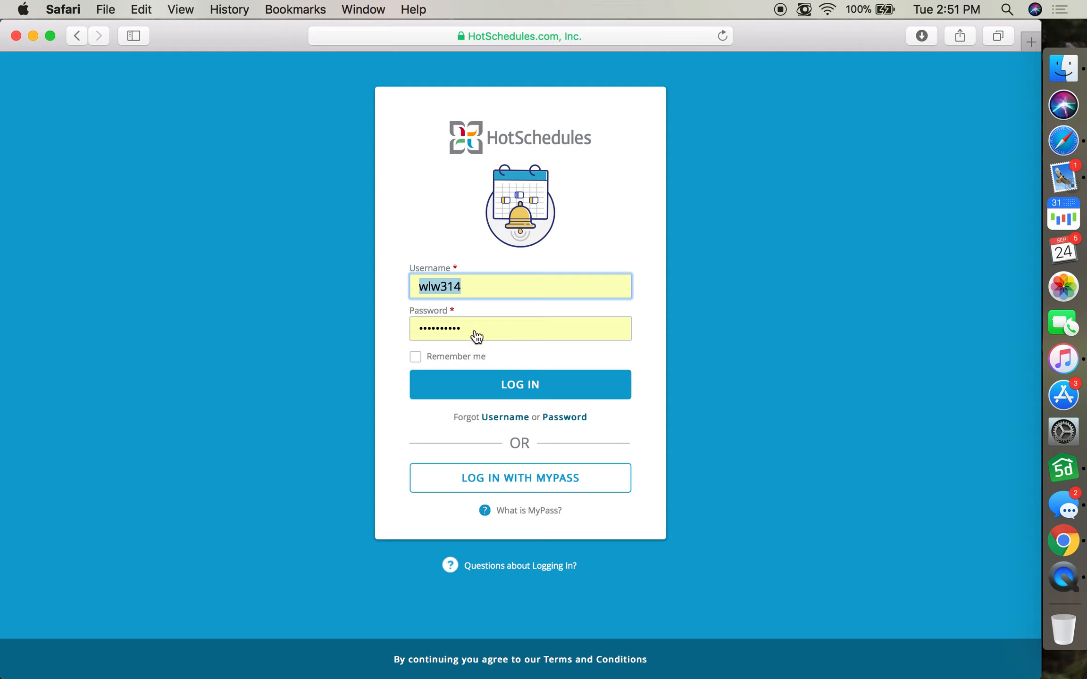
pyautogui.click(521, 389)
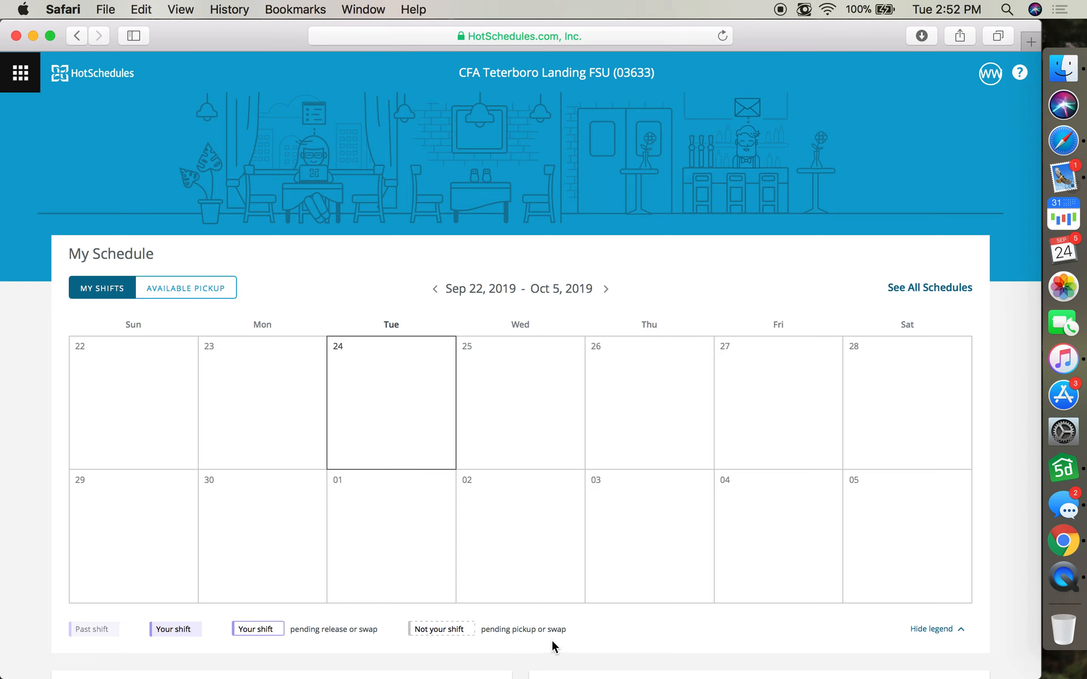
# - View the shifts available for pickup in My Schedule, and return to the My Shifts view
pyautogui.click(195, 290)
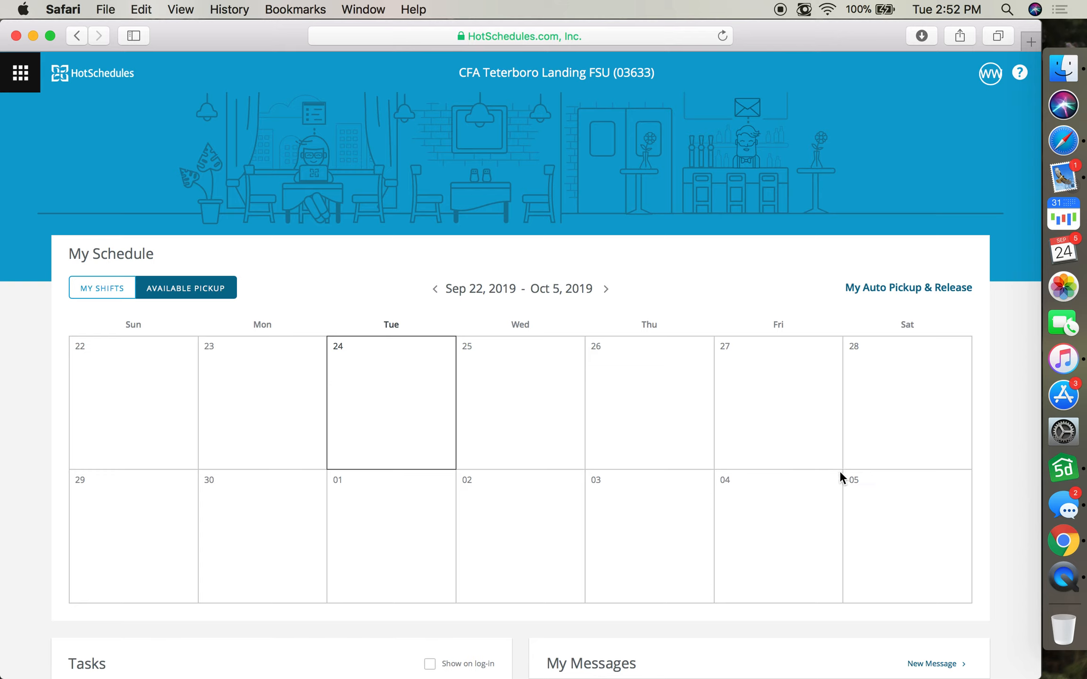
pyautogui.click(104, 288)
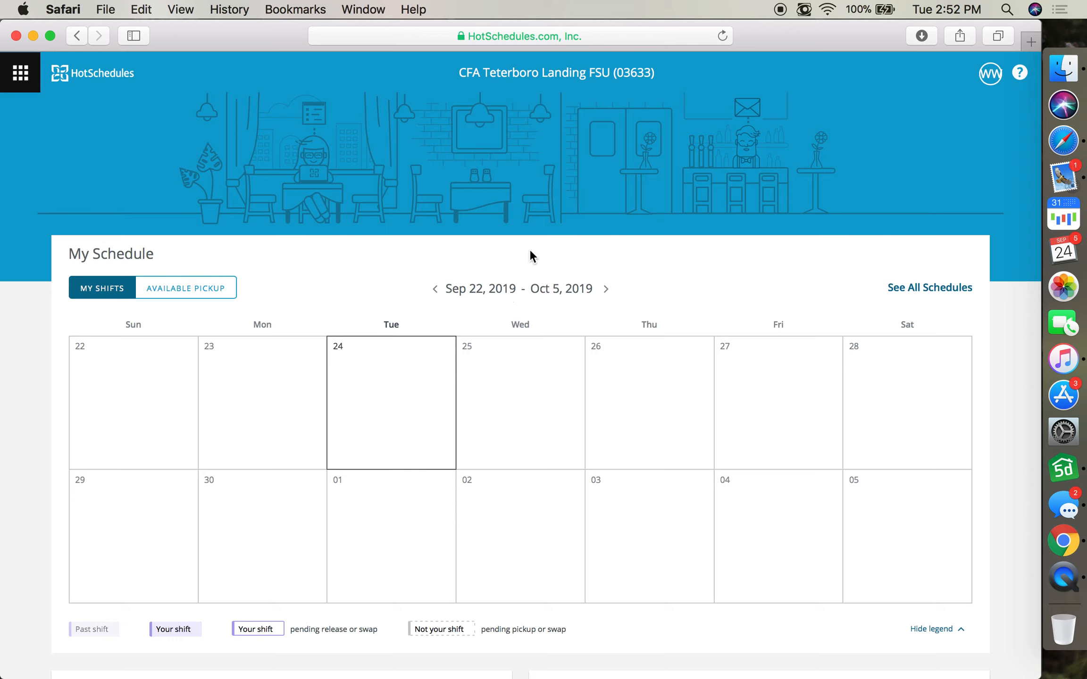
# - Open the Personal settings page and look over the profile, availability and contact details
pyautogui.click(20, 75)
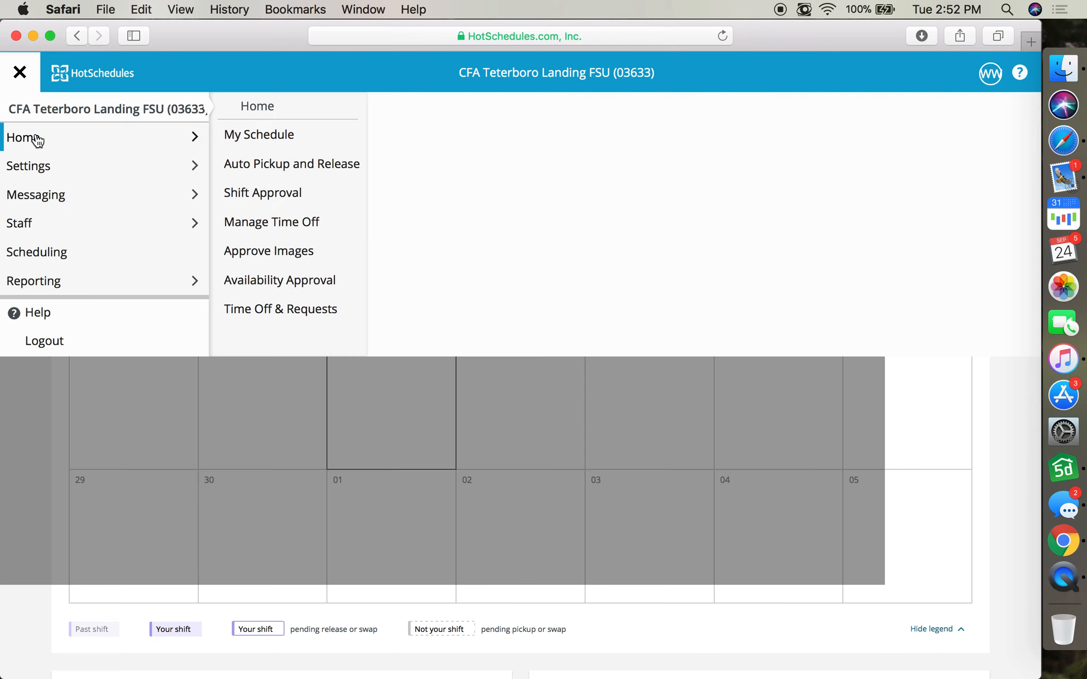
pyautogui.moveTo(37, 168)
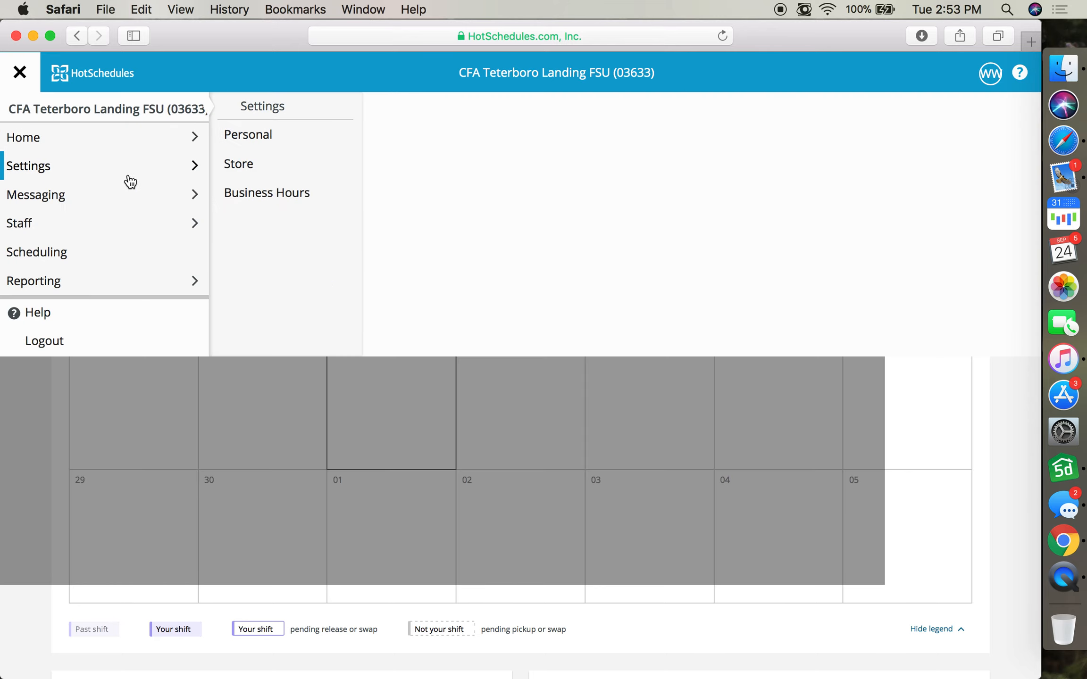
pyautogui.click(250, 135)
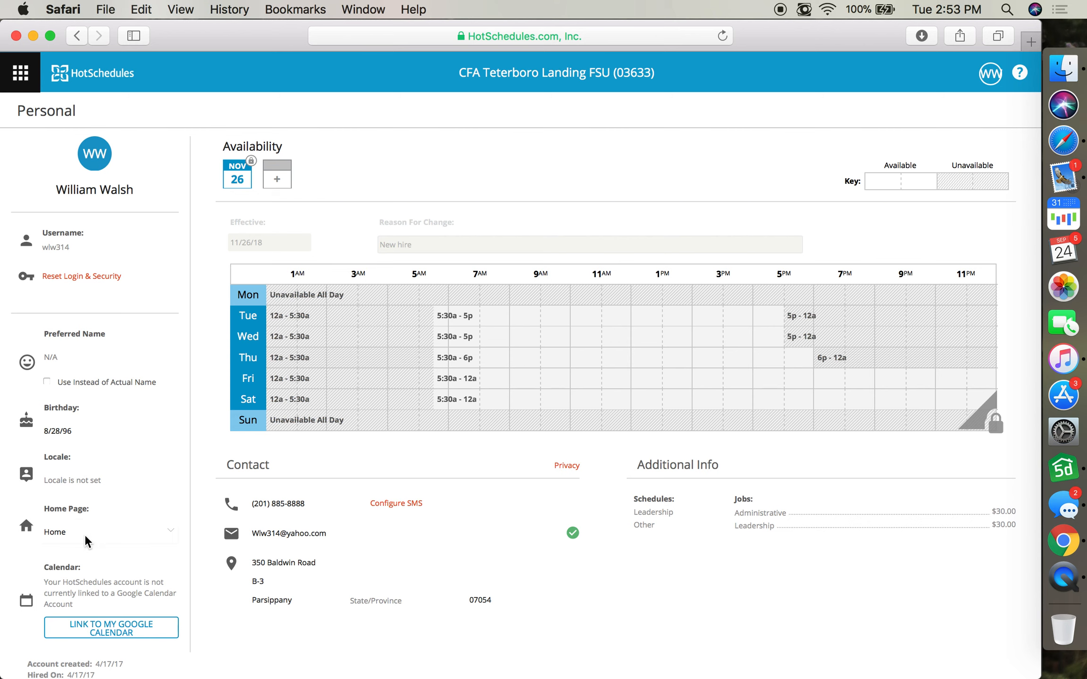
pyautogui.scroll(-2, 117, 455)
pyautogui.scroll(2, 117, 456)
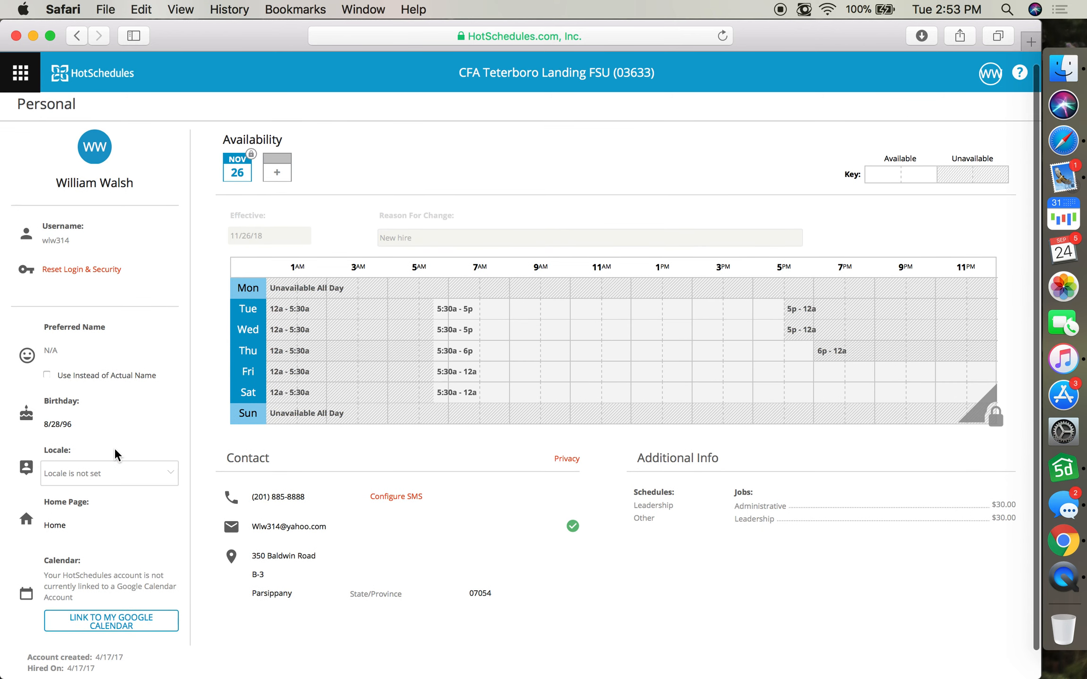
pyautogui.scroll(1, 115, 451)
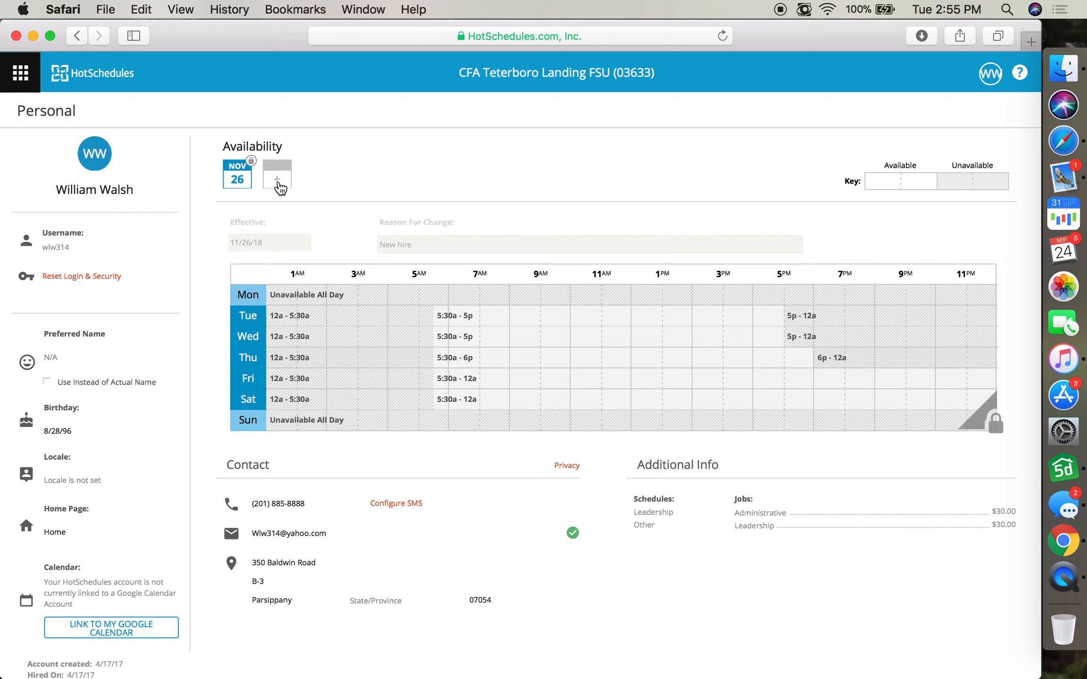
# - Add a new availability entry effective 9/25/19 with "New Hire" as the reason for change
pyautogui.click(280, 187)
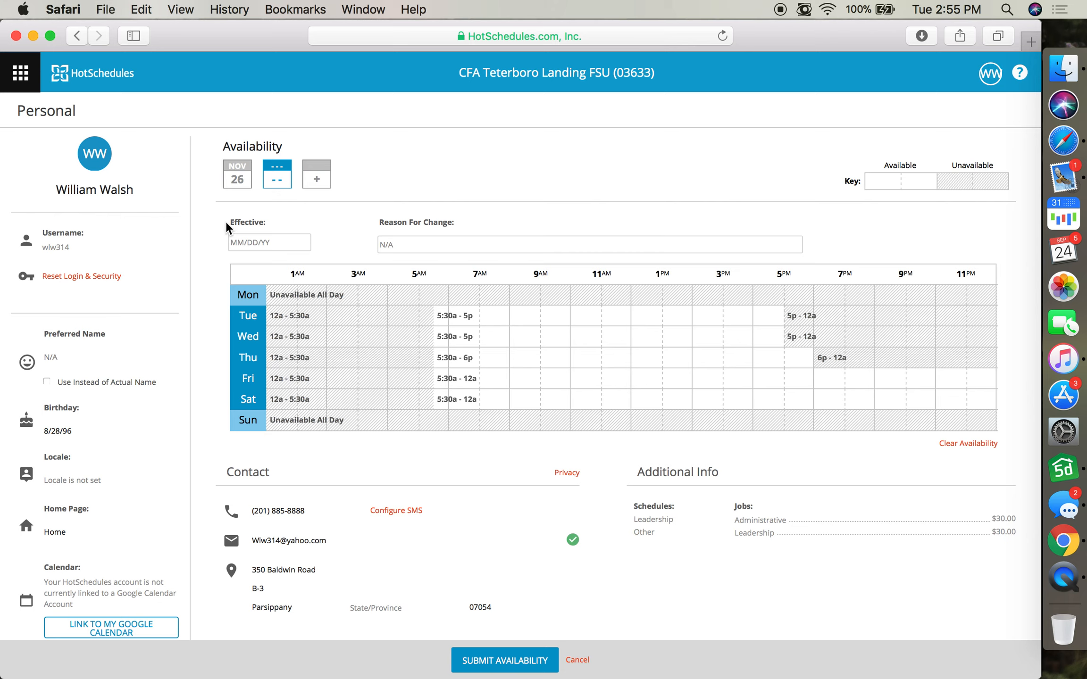
pyautogui.click(271, 244)
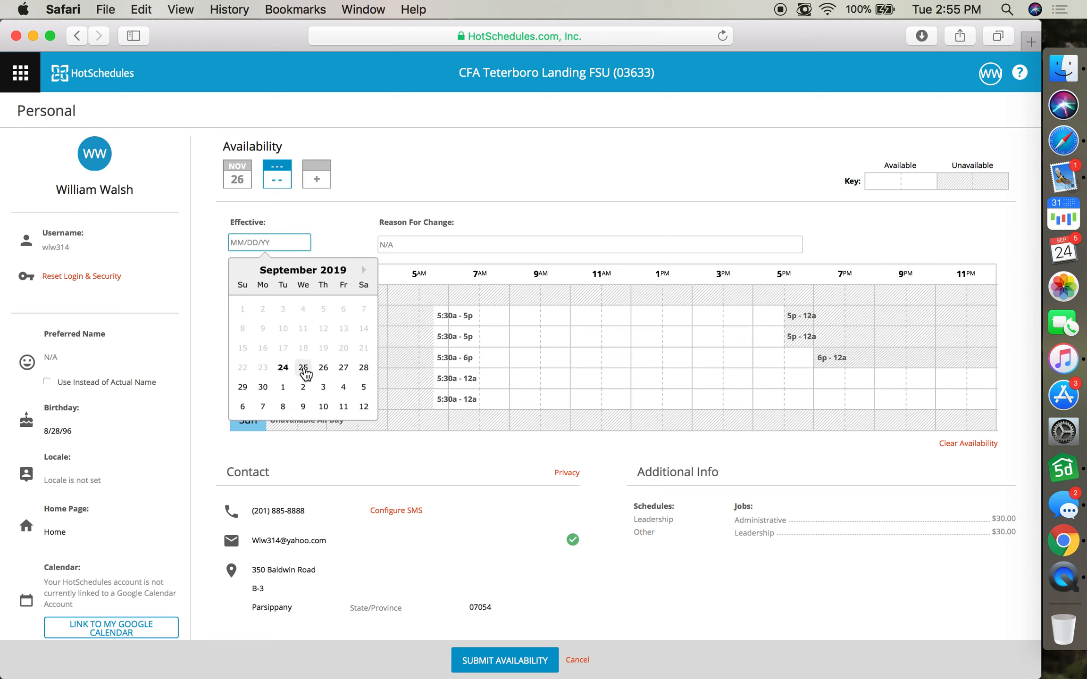
pyautogui.click(303, 368)
pyautogui.click(284, 244)
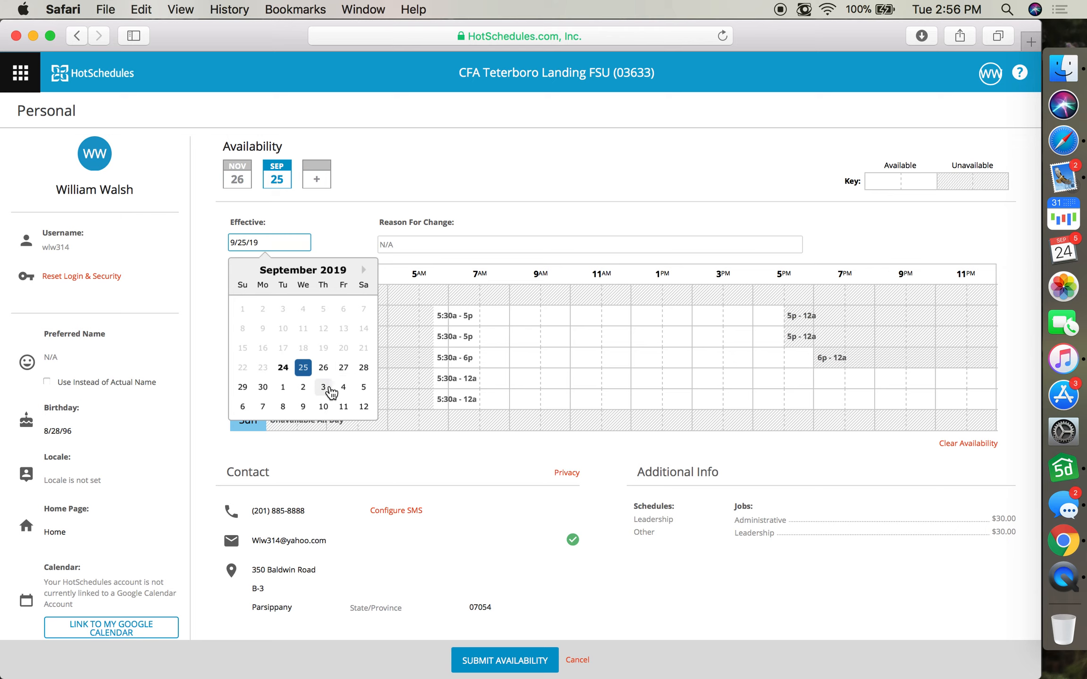
pyautogui.click(303, 368)
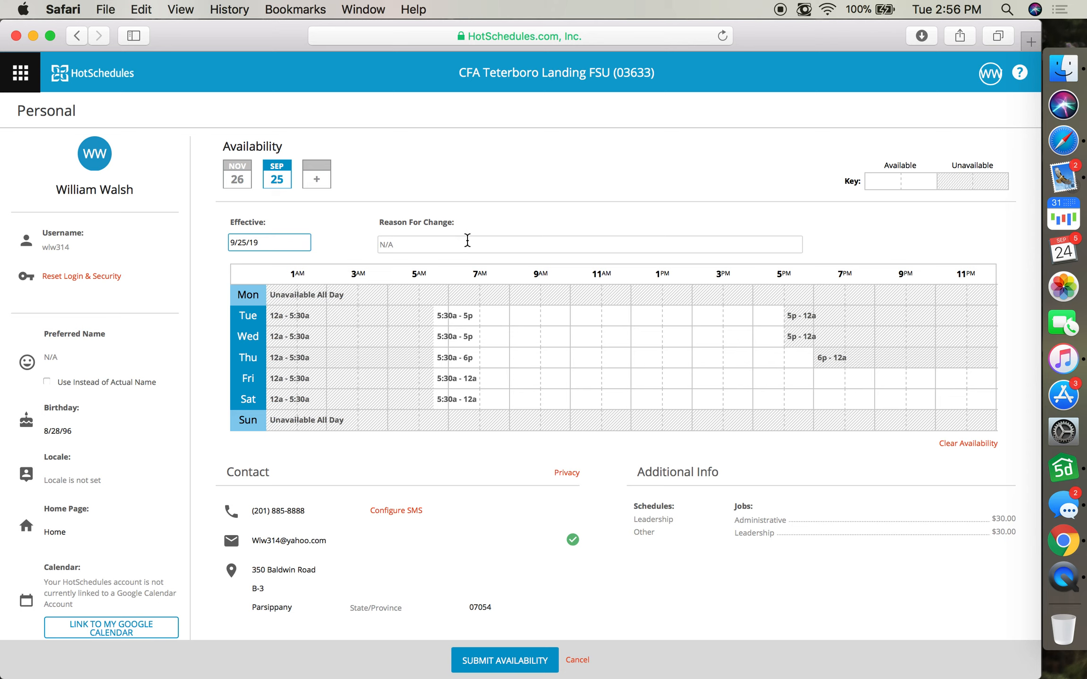
pyautogui.click(472, 243)
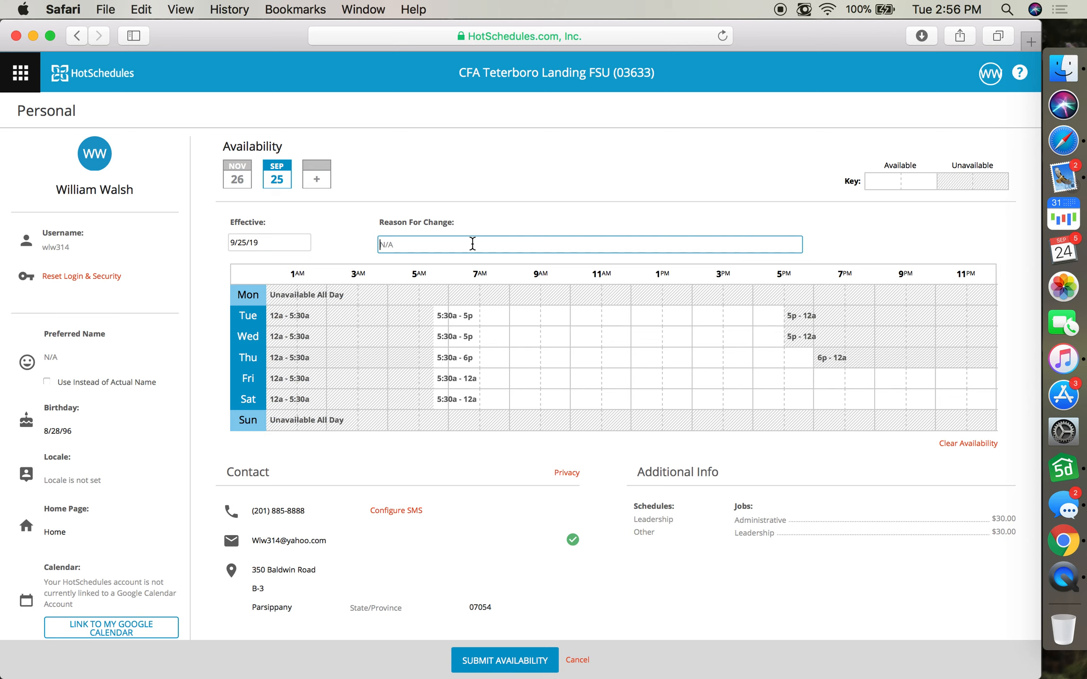
pyautogui.write('New Hire')
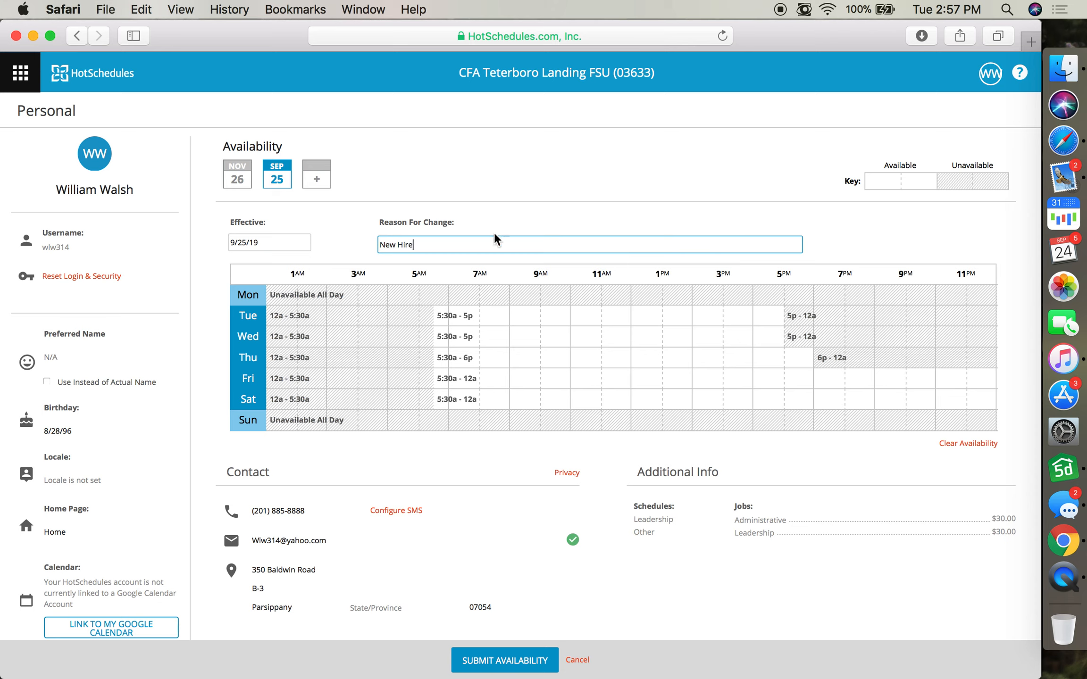
pyautogui.click(532, 223)
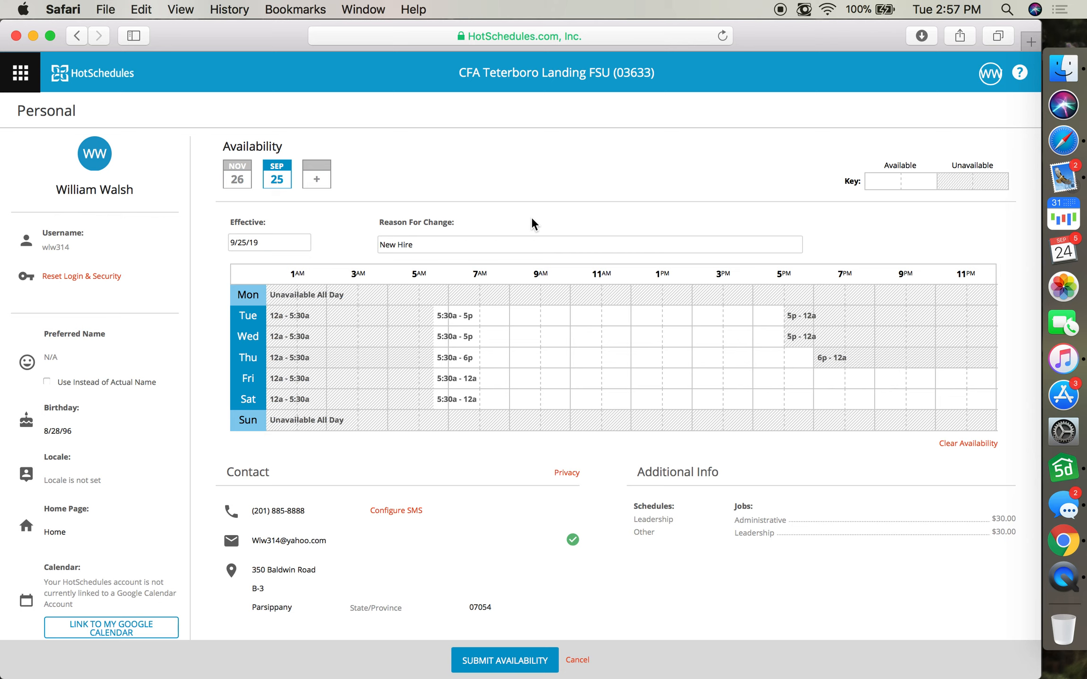
# - Toggle Monday between available all day and unavailable all day in the availability grid
pyautogui.scroll(-2, 352, 234)
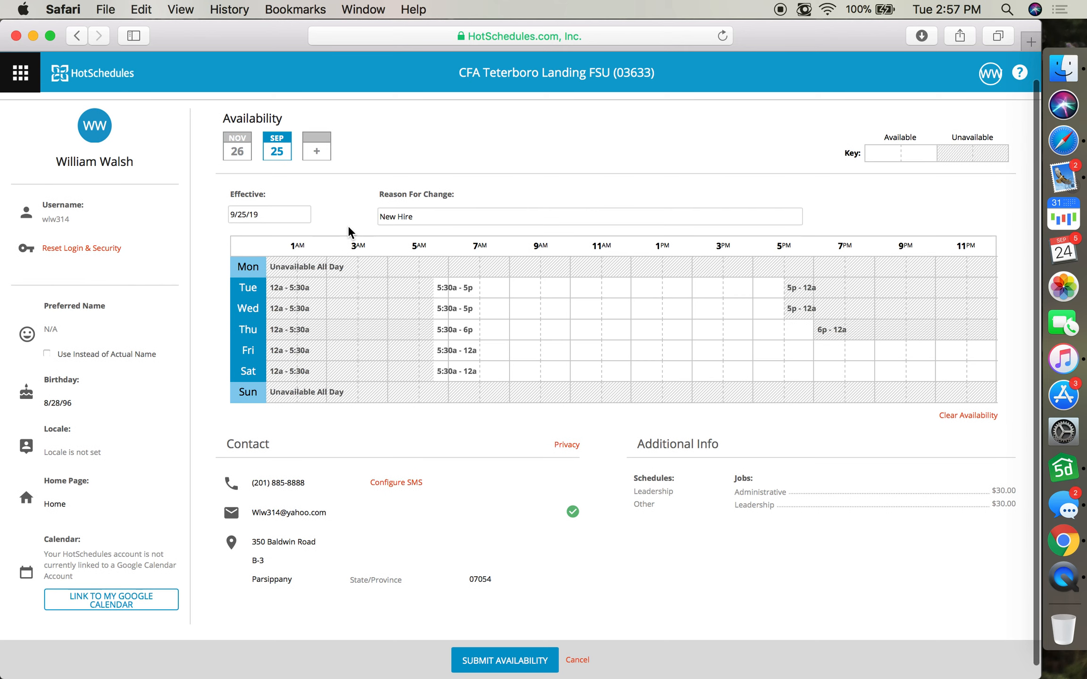
pyautogui.scroll(-1, 350, 181)
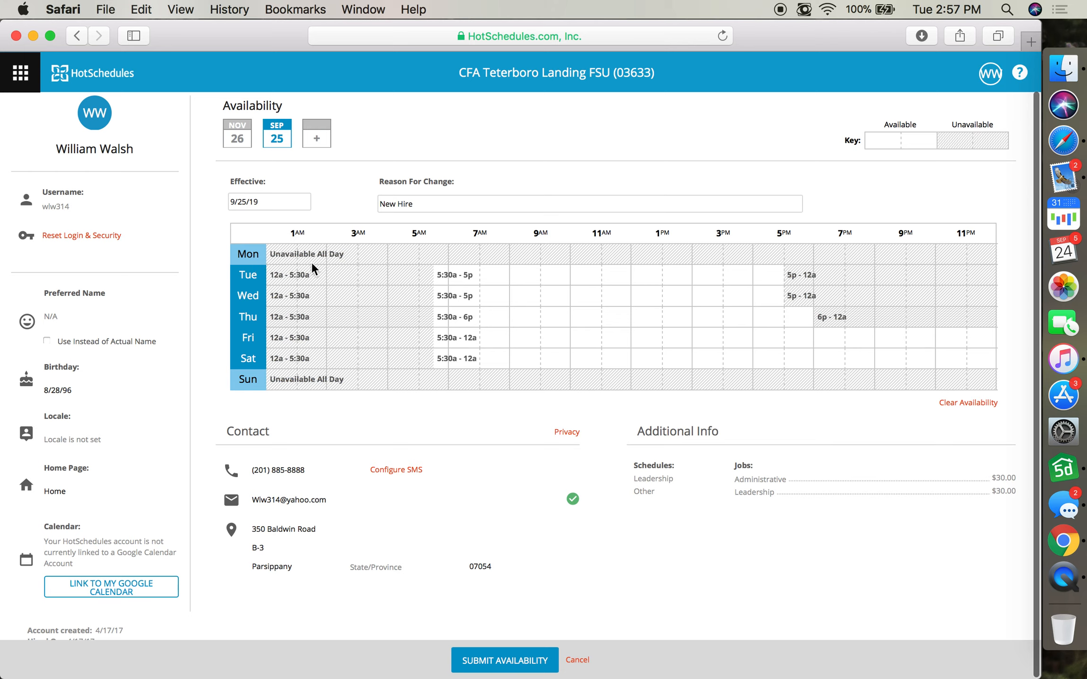
pyautogui.click(249, 257)
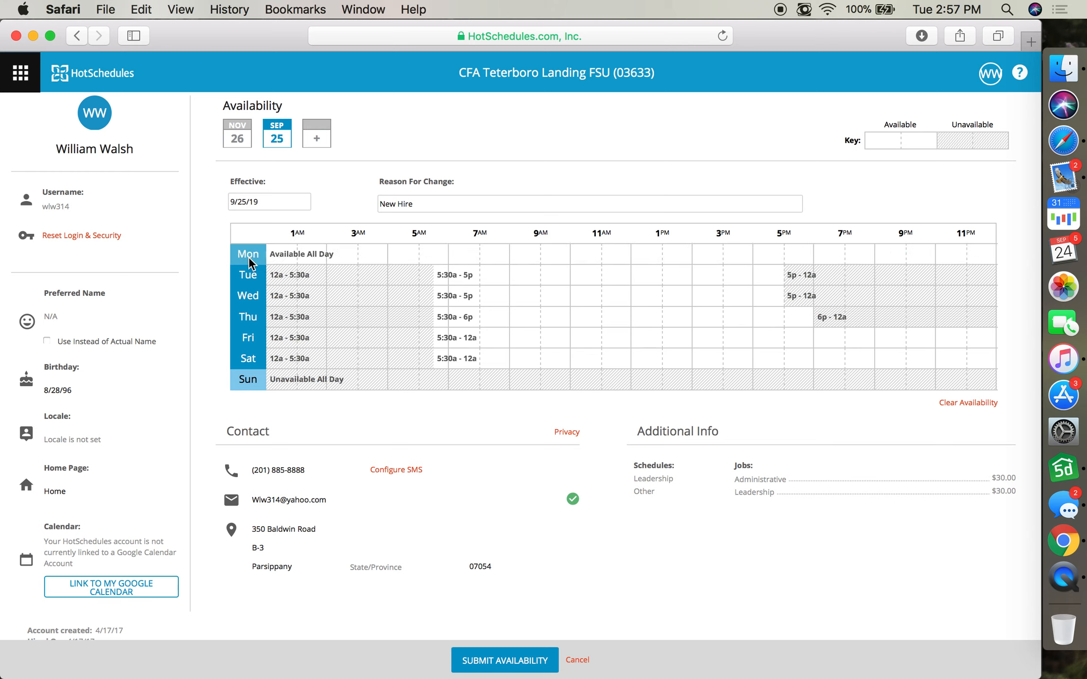
pyautogui.click(248, 257)
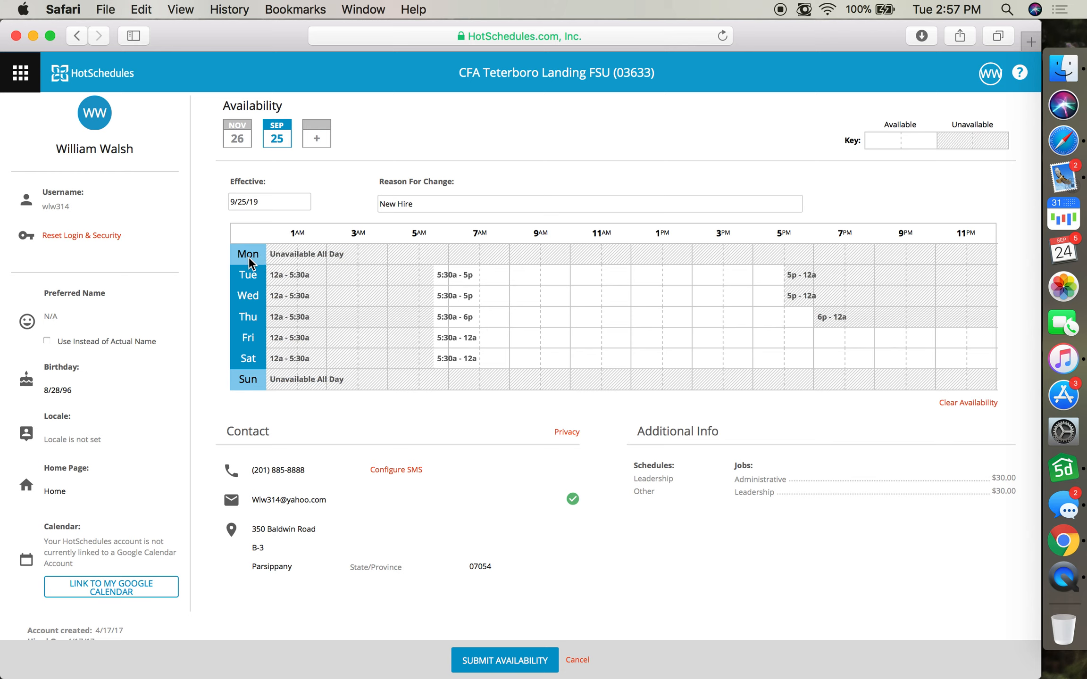
pyautogui.click(248, 257)
pyautogui.click(249, 257)
# - Set Monday's available hours to 5:30a - 5p and submit the new availability
pyautogui.moveTo(435, 255)
pyautogui.mouseDown()
pyautogui.moveTo(577, 269)
pyautogui.moveTo(789, 252)
pyautogui.mouseUp()
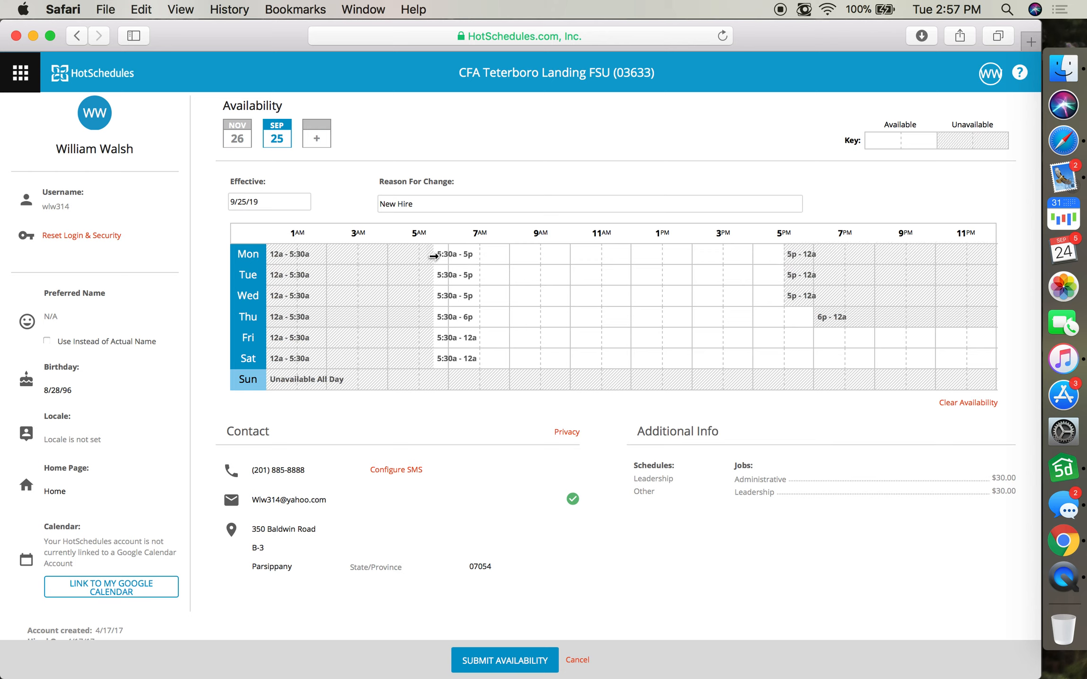
pyautogui.moveTo(435, 255); pyautogui.dragTo(435, 255)
pyautogui.moveTo(434, 252)
pyautogui.mouseDown()
pyautogui.moveTo(581, 247)
pyautogui.moveTo(435, 251)
pyautogui.mouseUp()
pyautogui.click(507, 656)
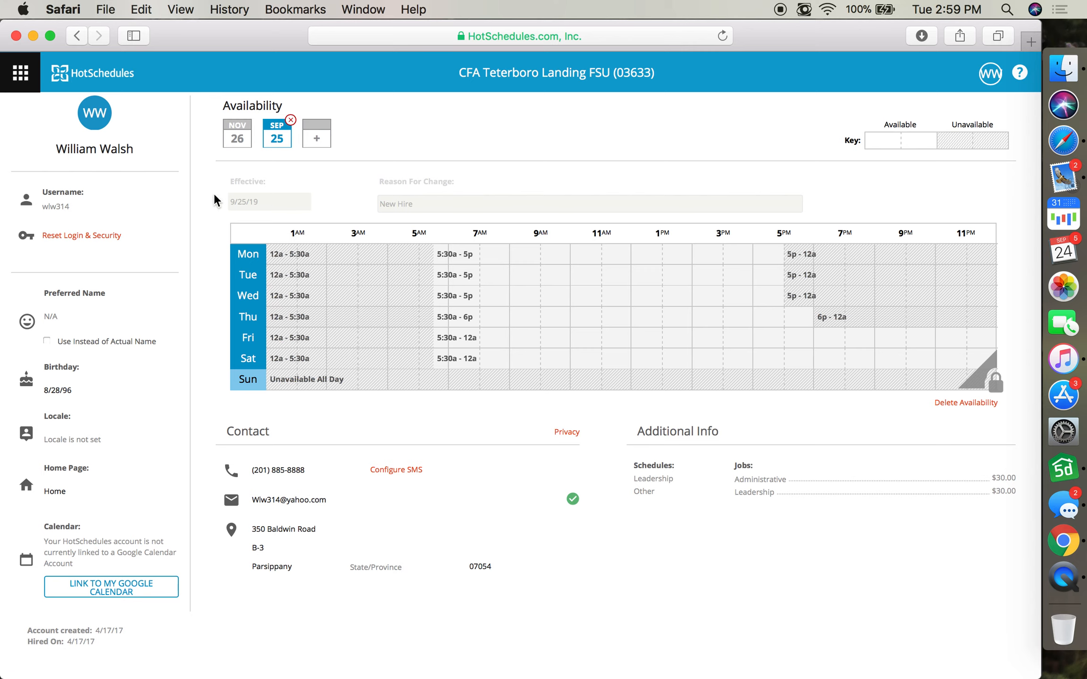
pyautogui.scroll(2, 211, 203)
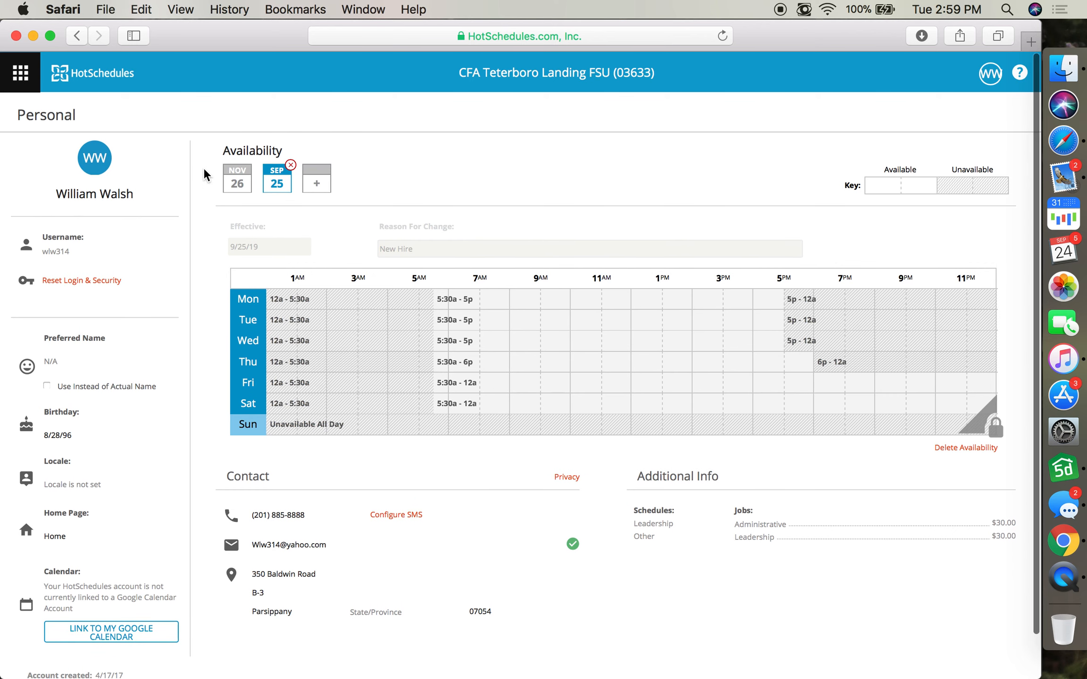
pyautogui.scroll(-2, 144, 581)
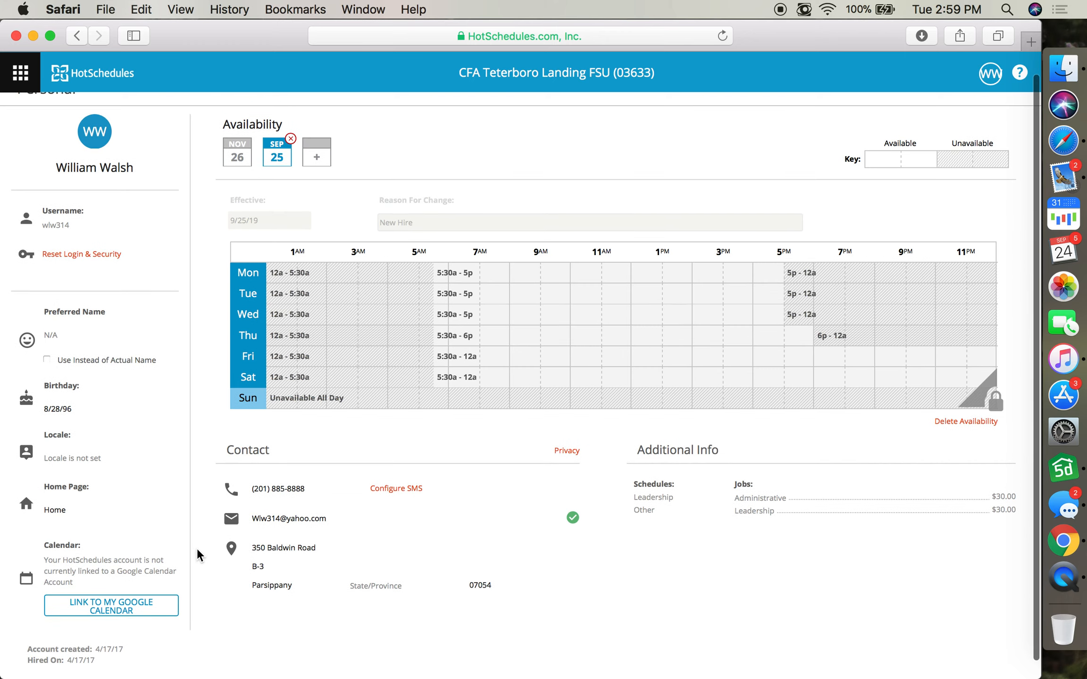
pyautogui.scroll(2, 197, 548)
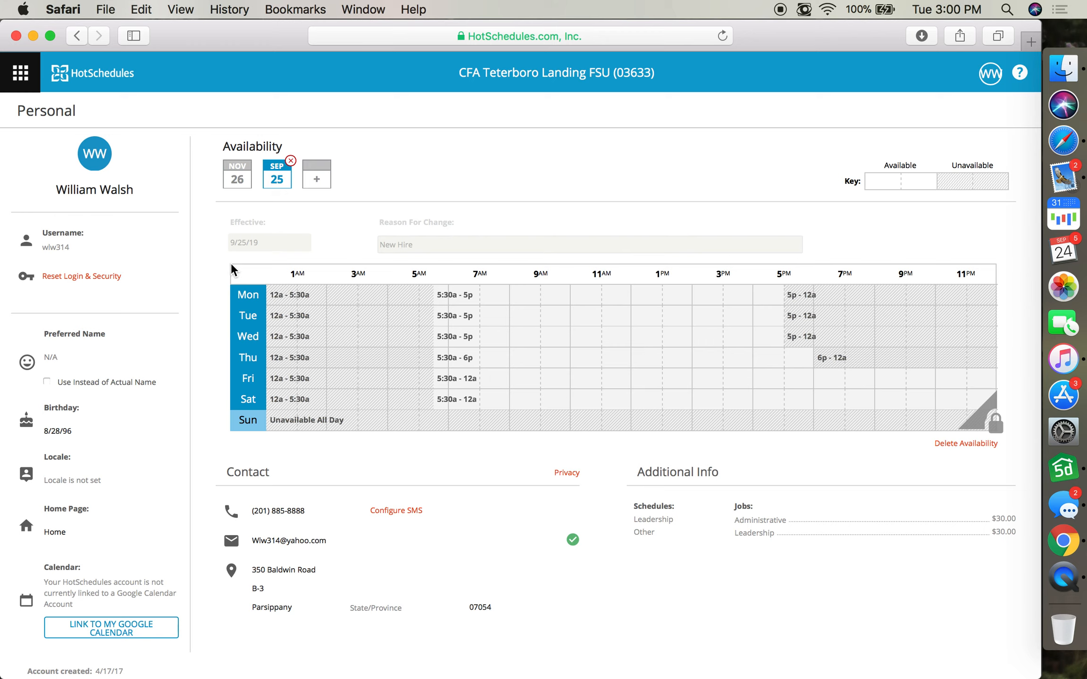
# - Open the help window and browse its full list of help topics
pyautogui.click(1020, 75)
pyautogui.scroll(-3, 534, 188)
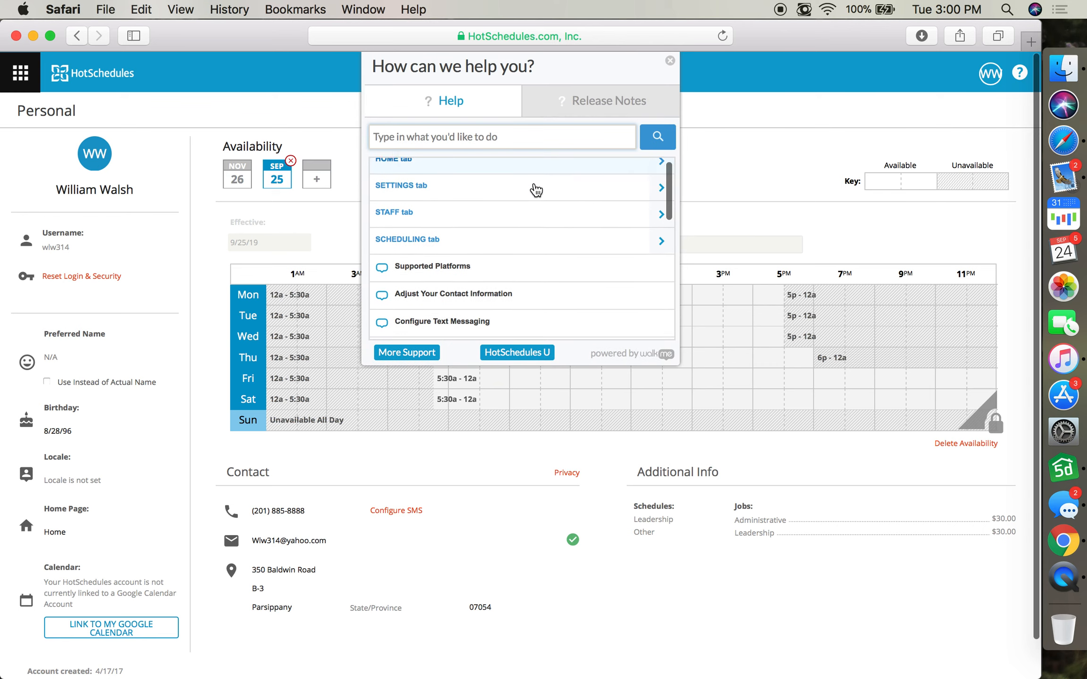
pyautogui.scroll(-3, 510, 207)
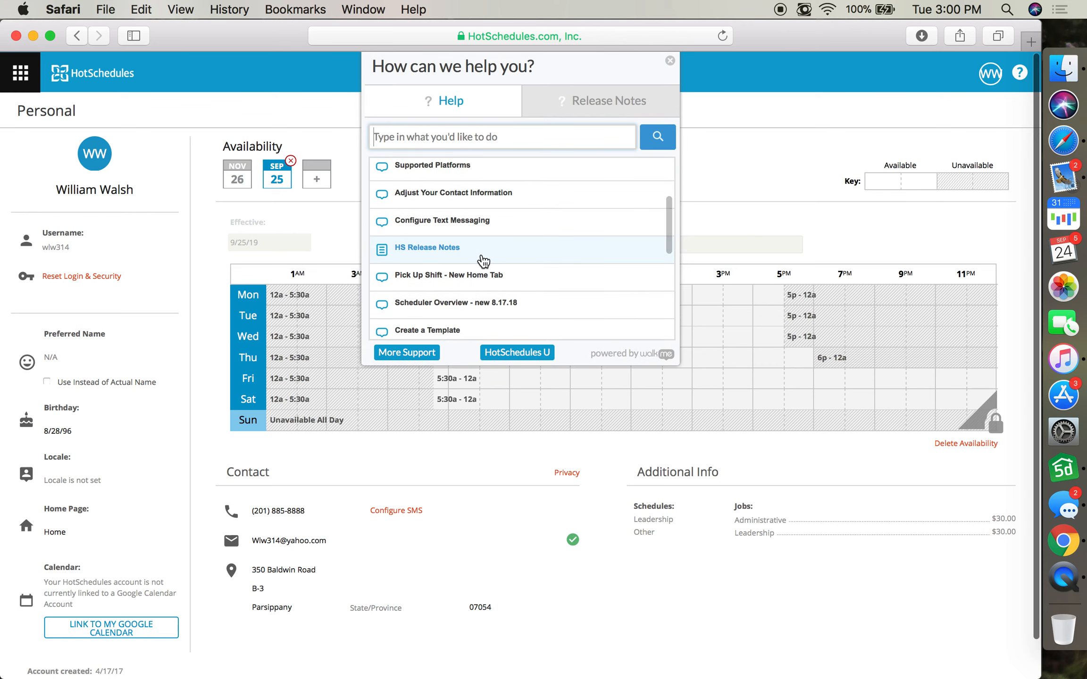
pyautogui.scroll(-2, 484, 261)
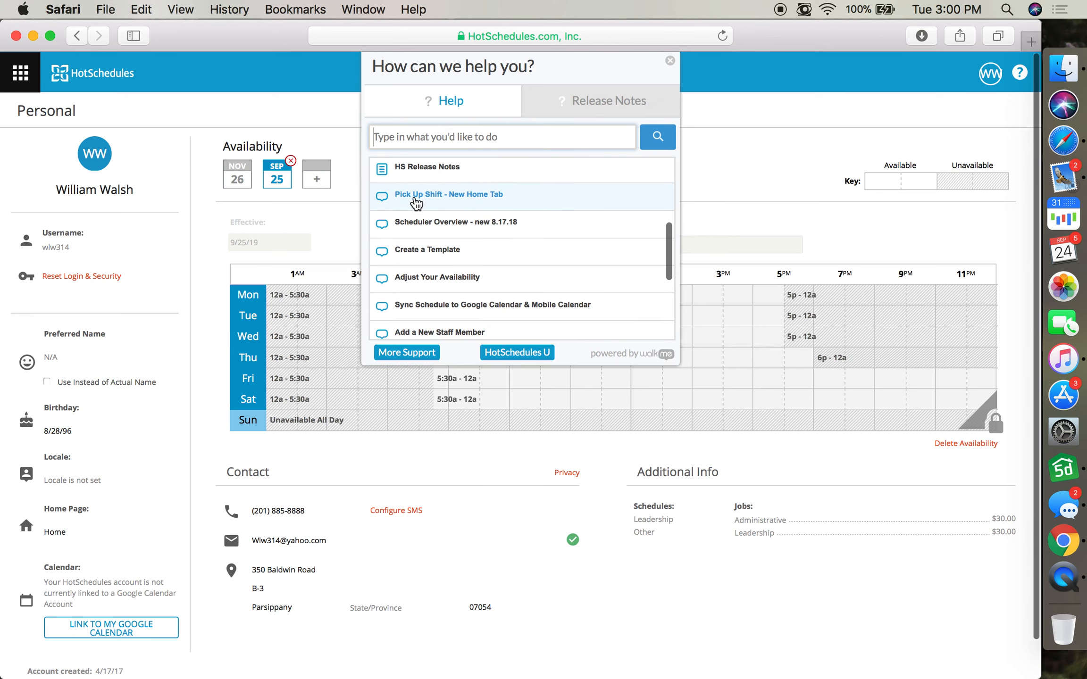
pyautogui.scroll(-3, 519, 206)
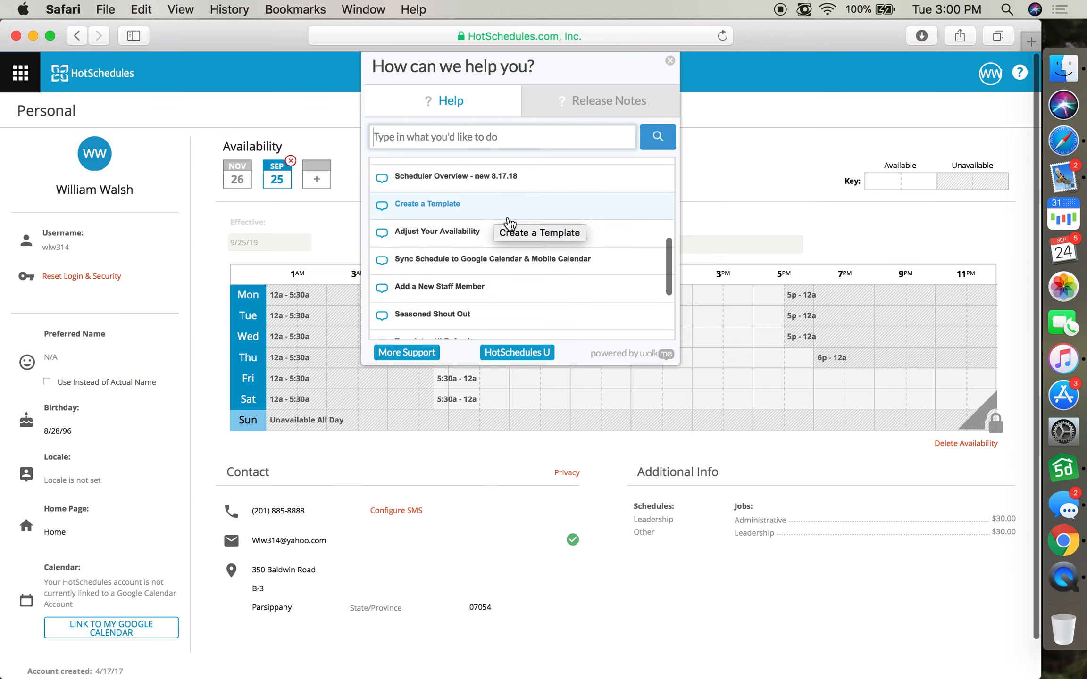
pyautogui.scroll(-2, 509, 219)
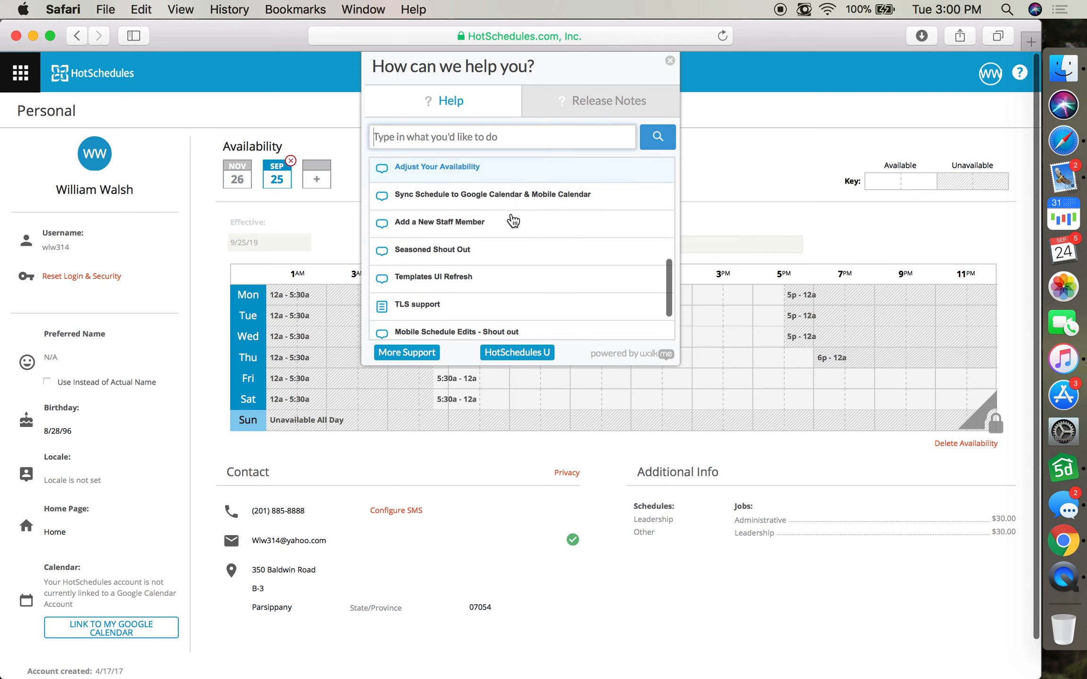
pyautogui.scroll(-1, 513, 220)
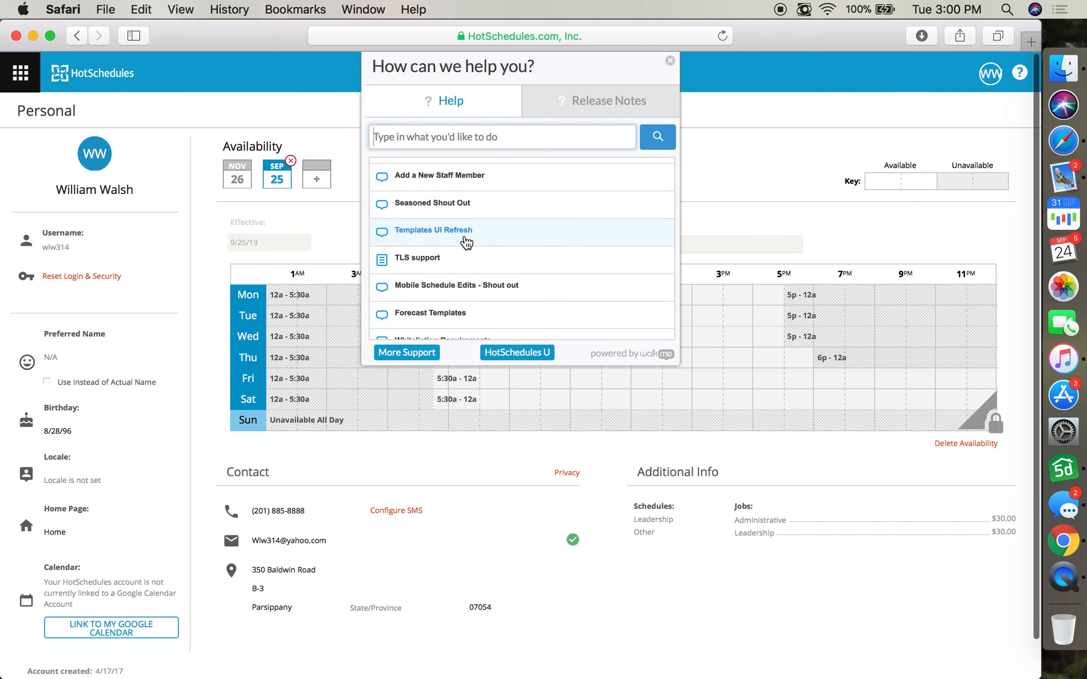
pyautogui.scroll(-1, 486, 211)
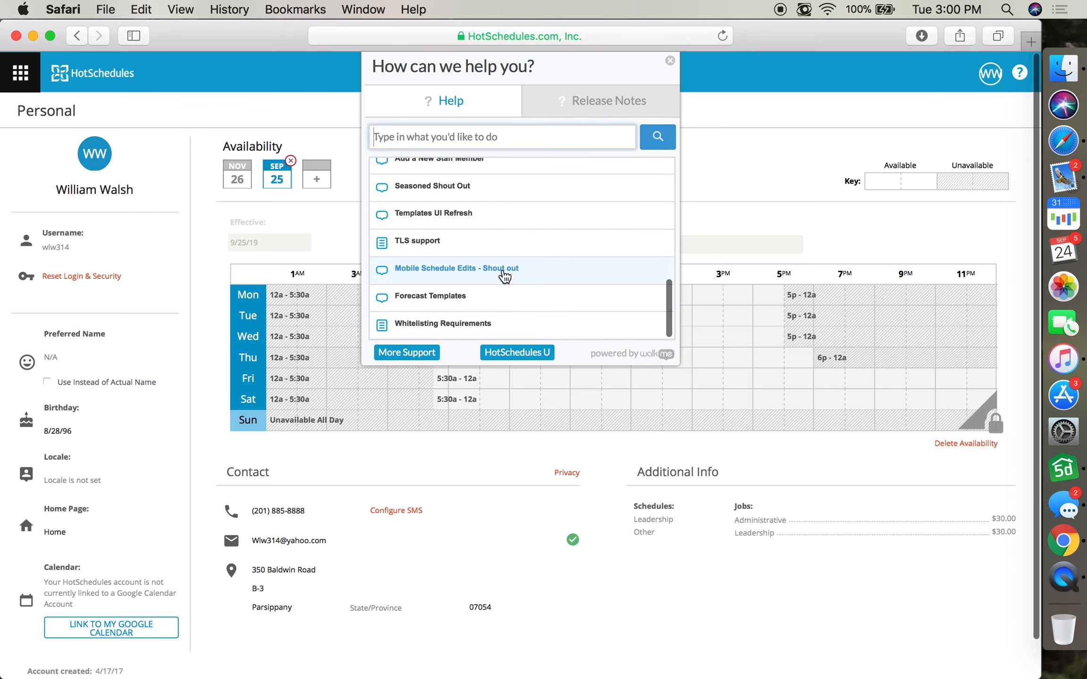
pyautogui.scroll(2, 503, 274)
pyautogui.scroll(6, 504, 274)
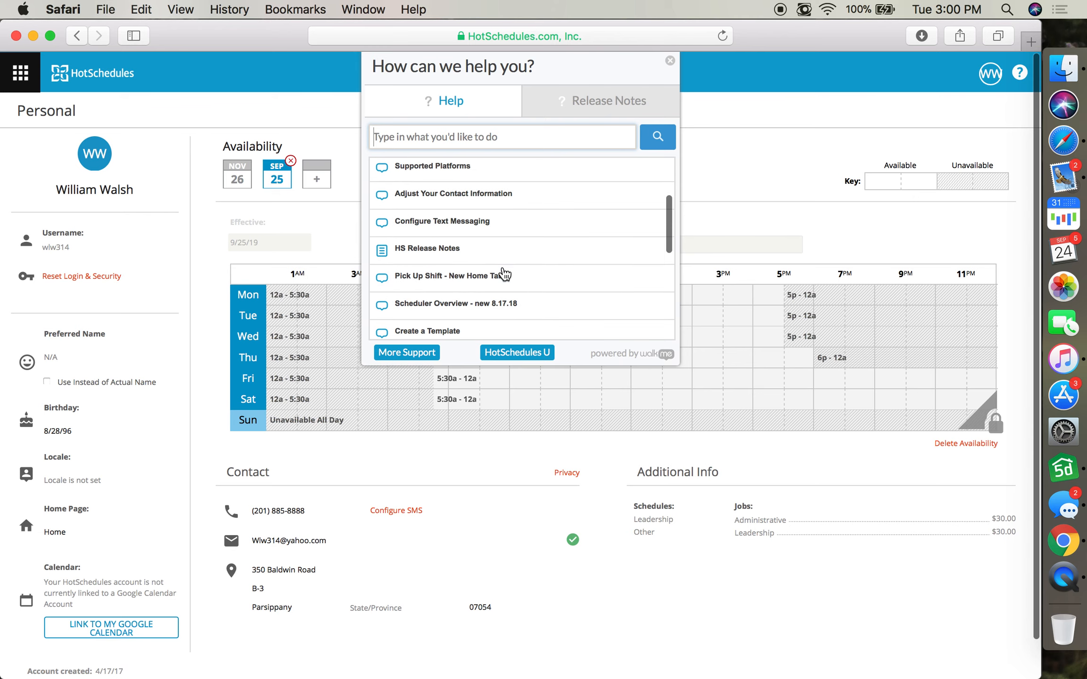
pyautogui.scroll(4, 503, 274)
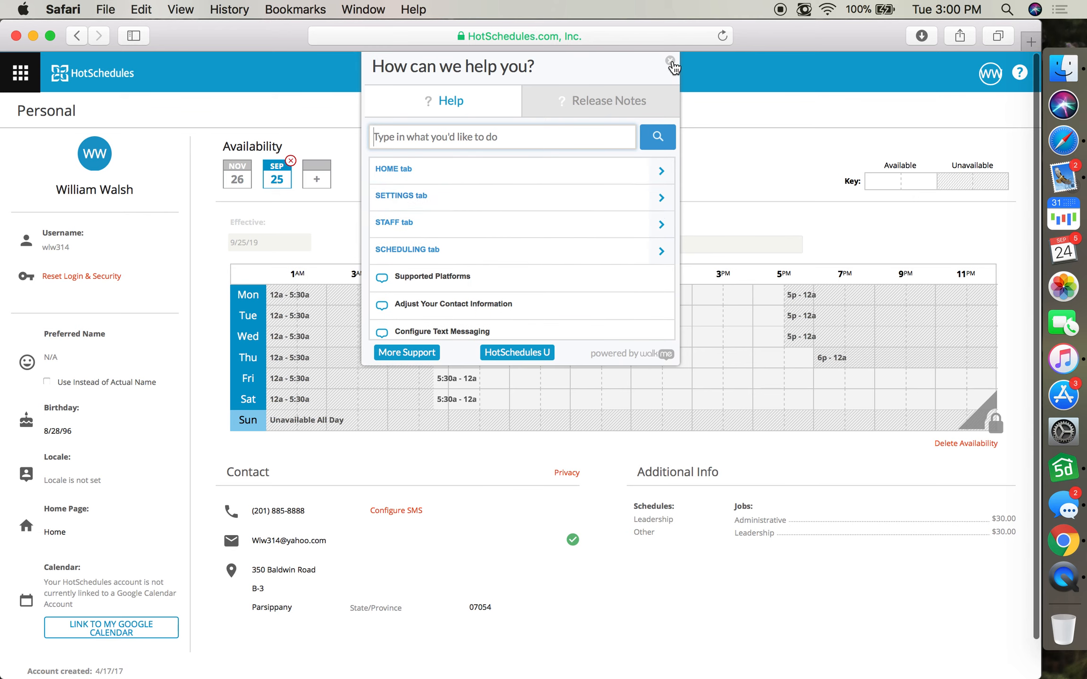
# - Close the help window and open the Time Off & Requests calendar from the Home section
pyautogui.click(671, 62)
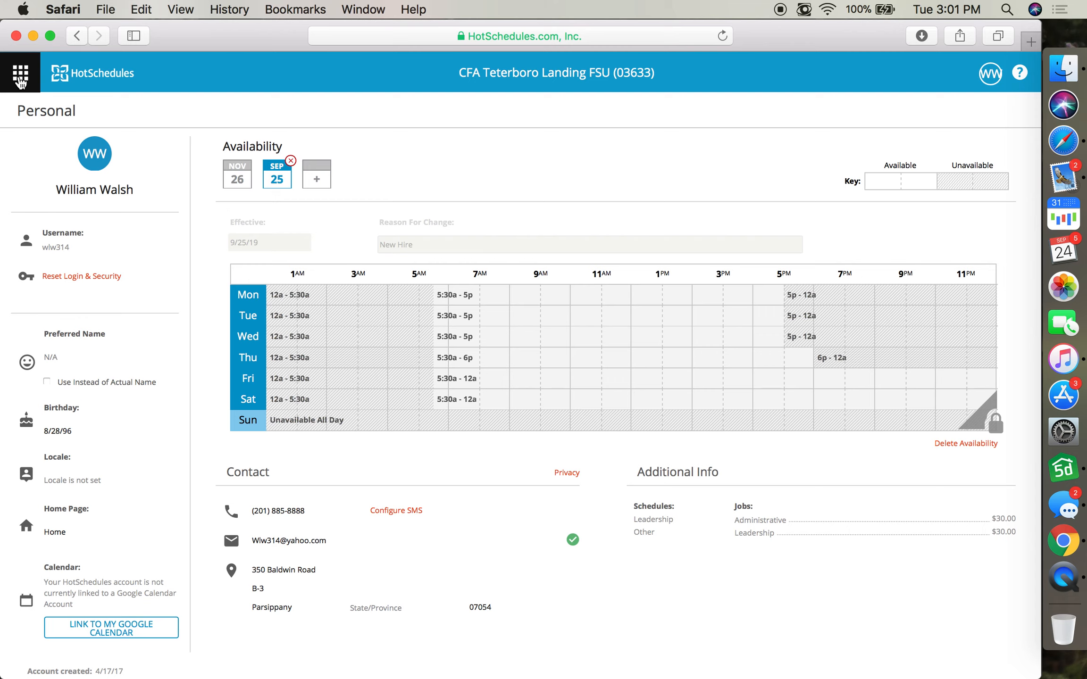
pyautogui.click(20, 80)
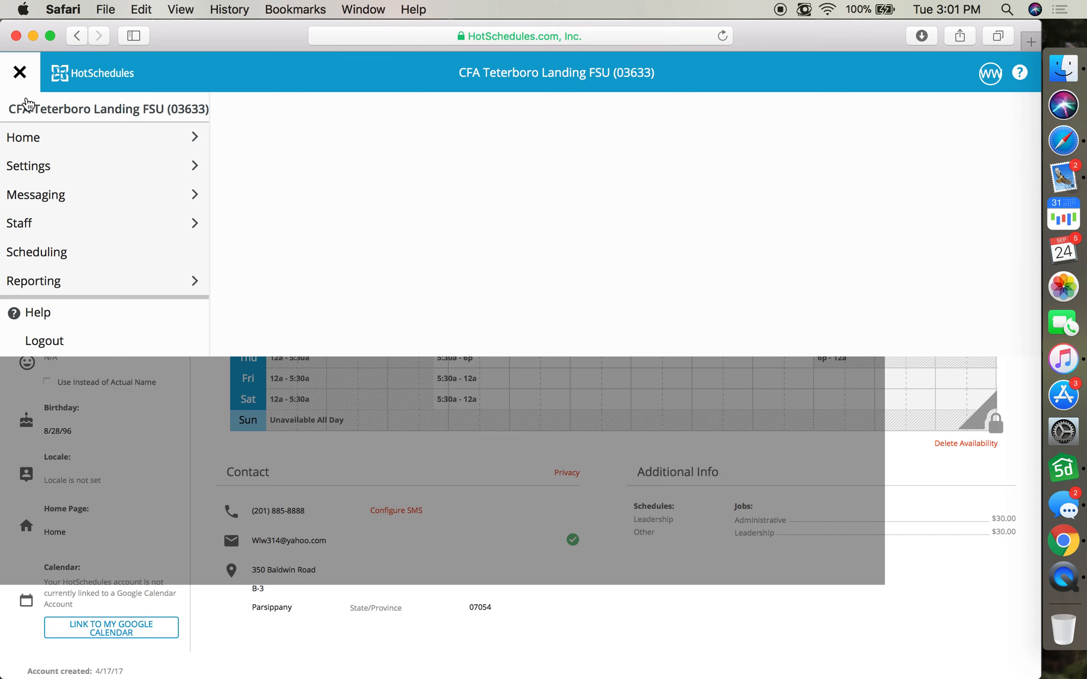
pyautogui.click(37, 136)
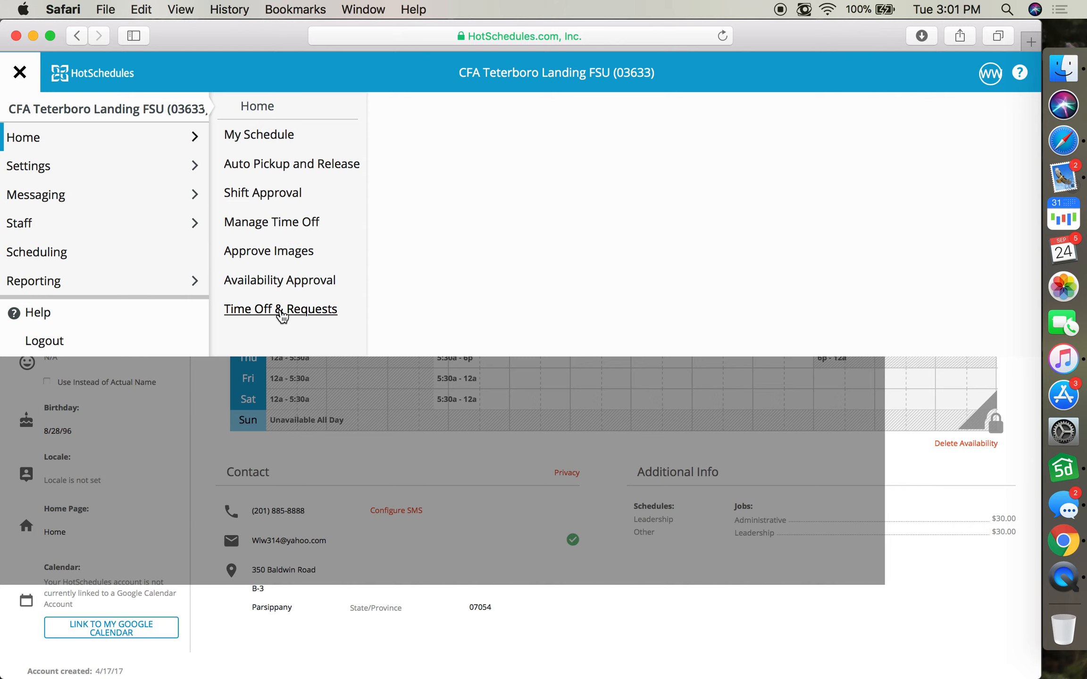
pyautogui.click(280, 309)
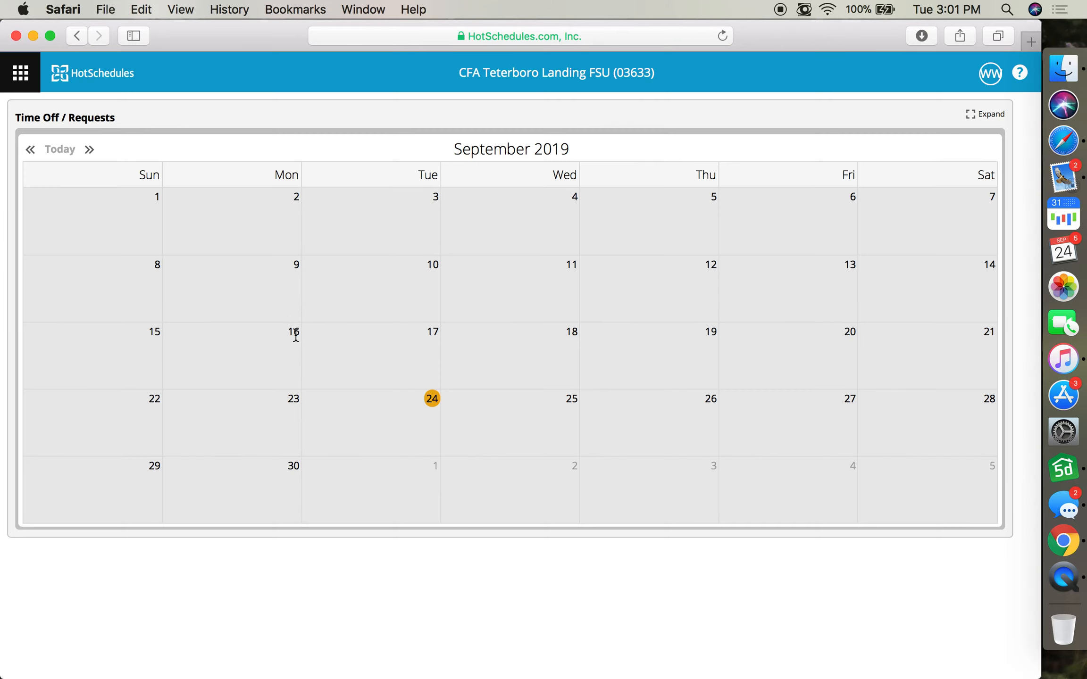
# - Start a time off request for November 2 from the October 2019 calendar, reviewing the request types and keeping Time Off Needed
pyautogui.click(514, 290)
pyautogui.click(90, 150)
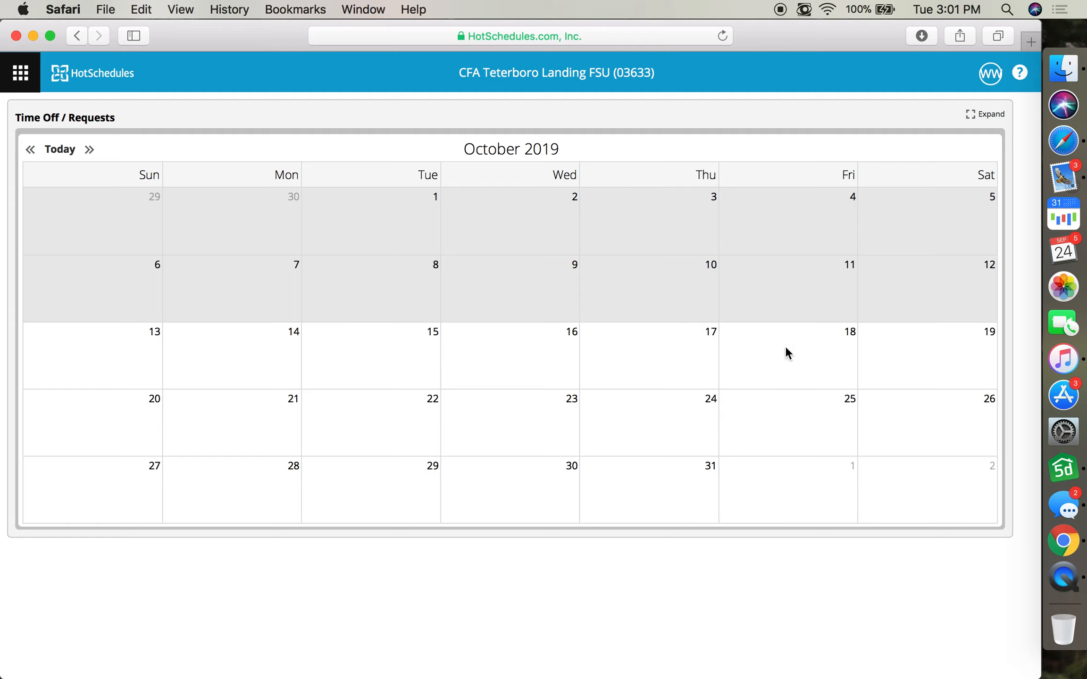
pyautogui.click(932, 488)
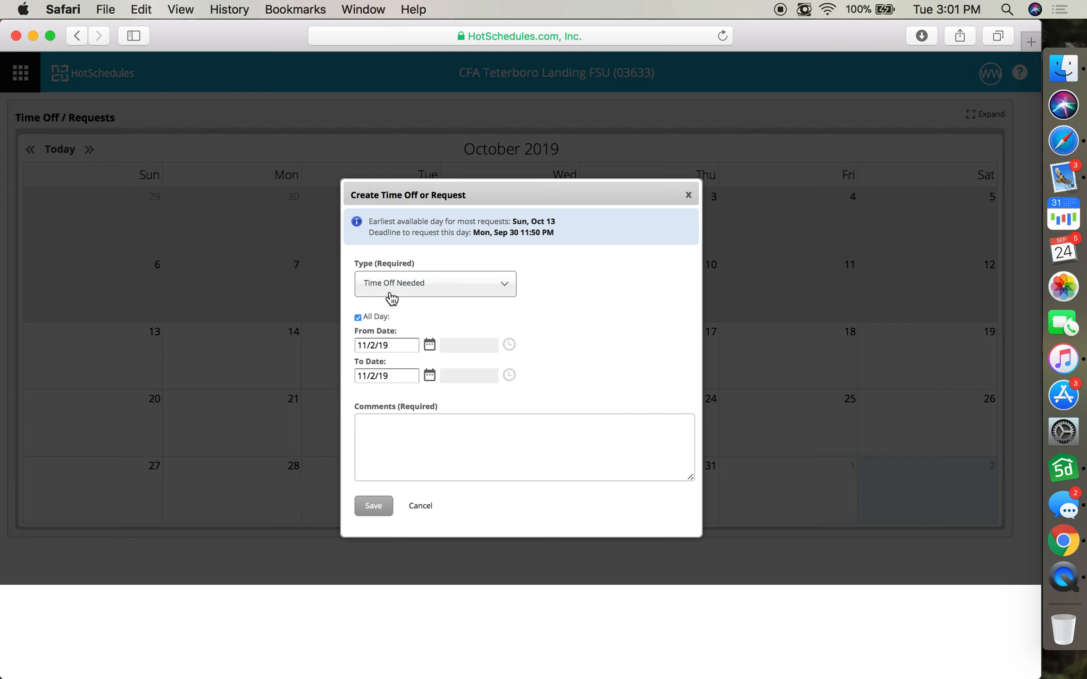
pyautogui.click(506, 289)
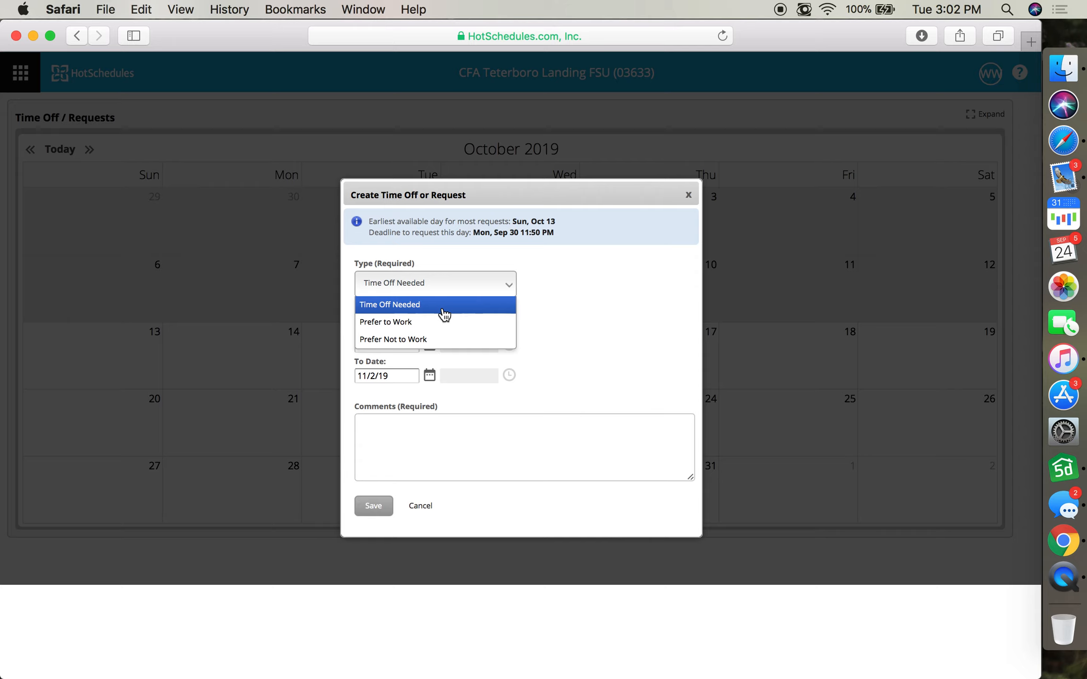
pyautogui.click(622, 303)
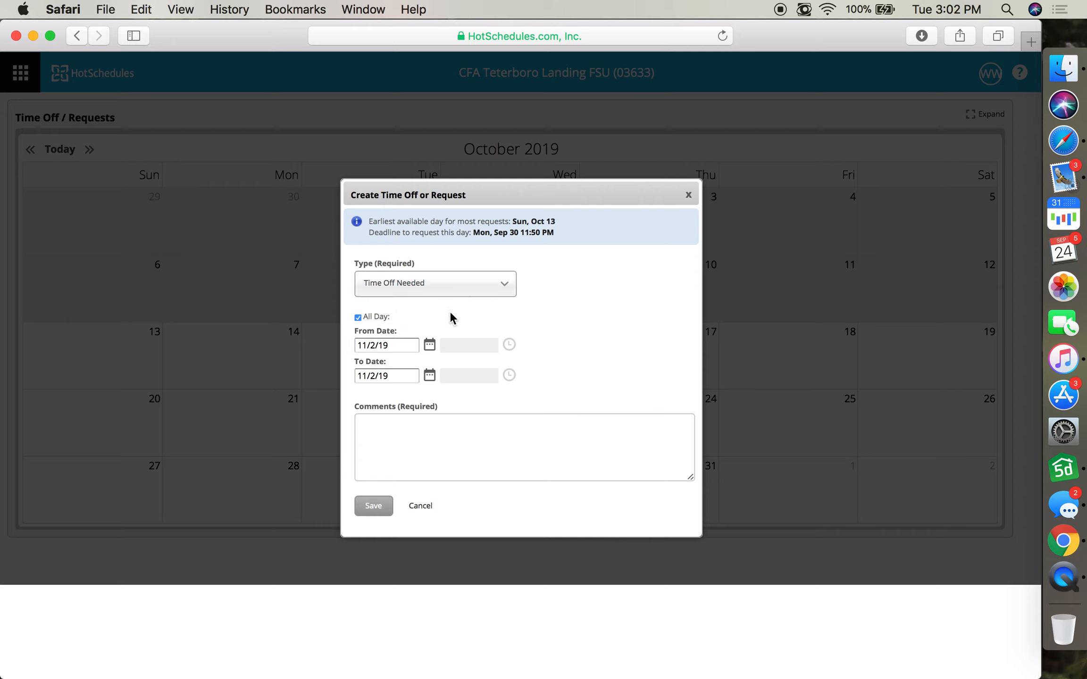
# - Make the request partial-day with a start time of 4:00 PM and an end time of 11:00 PM
pyautogui.click(358, 318)
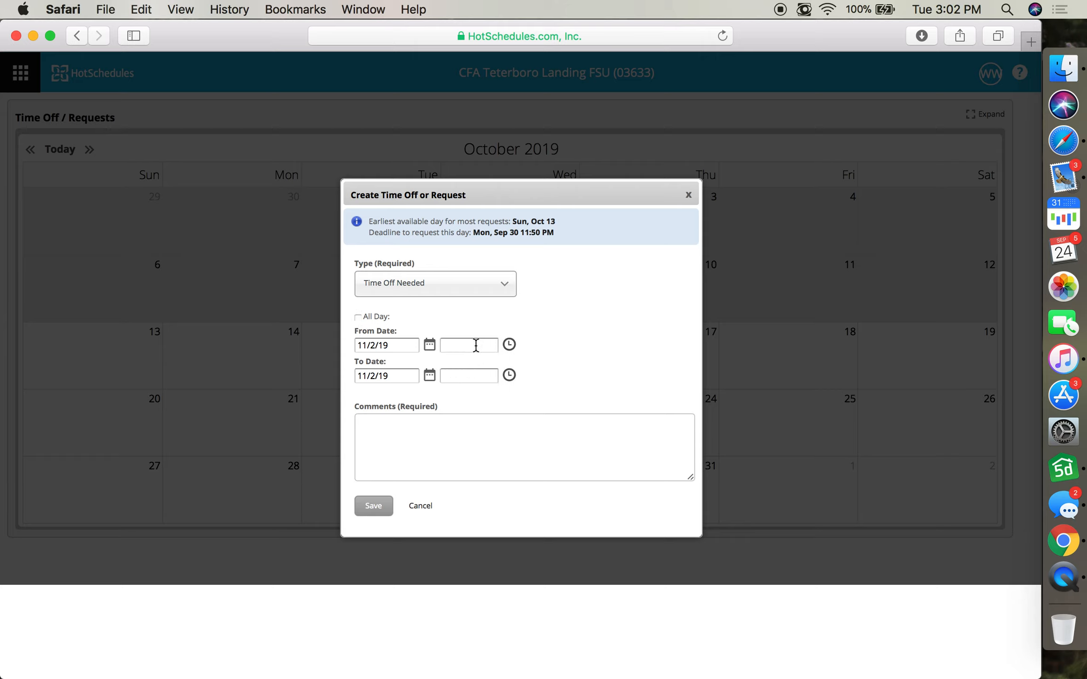
pyautogui.click(476, 346)
pyautogui.write('4:00pm')
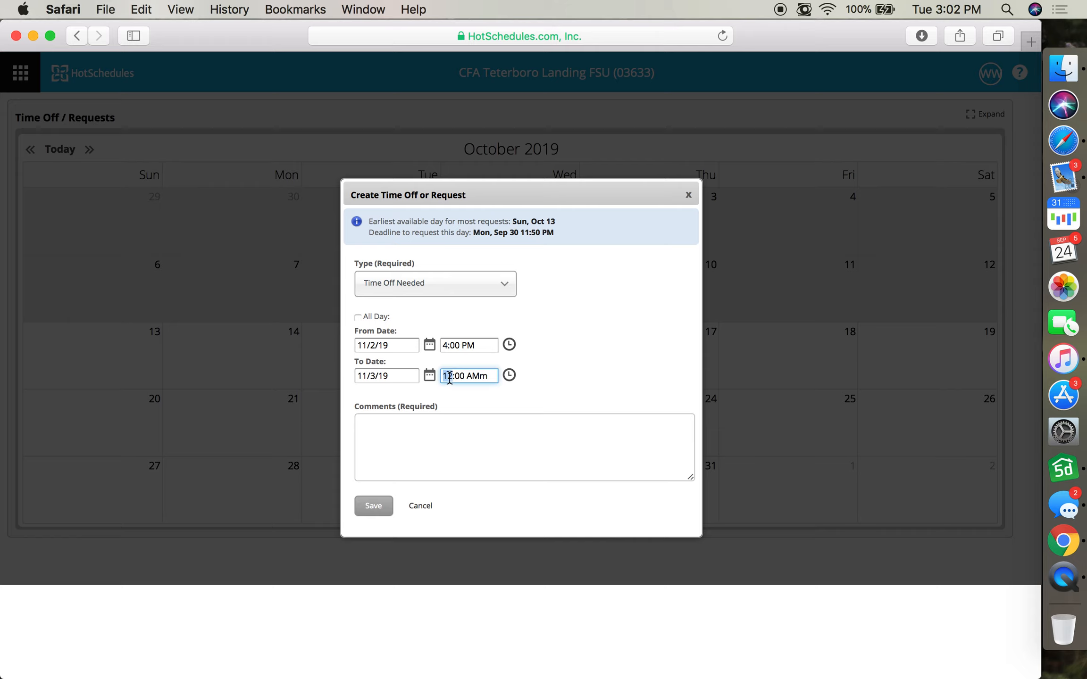
pyautogui.write('11')
pyautogui.click(477, 378)
pyautogui.press('BackSpace')
pyautogui.write('p')
pyautogui.click(581, 371)
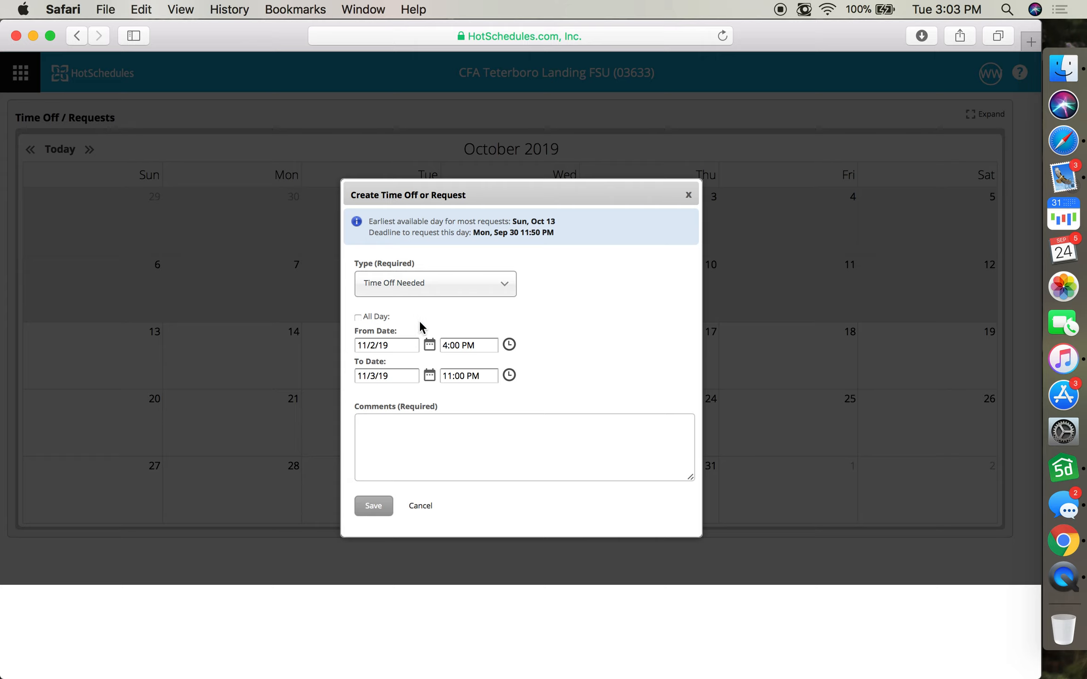
# - Make the time off request all day and set its end date to 11/9/19
pyautogui.click(358, 317)
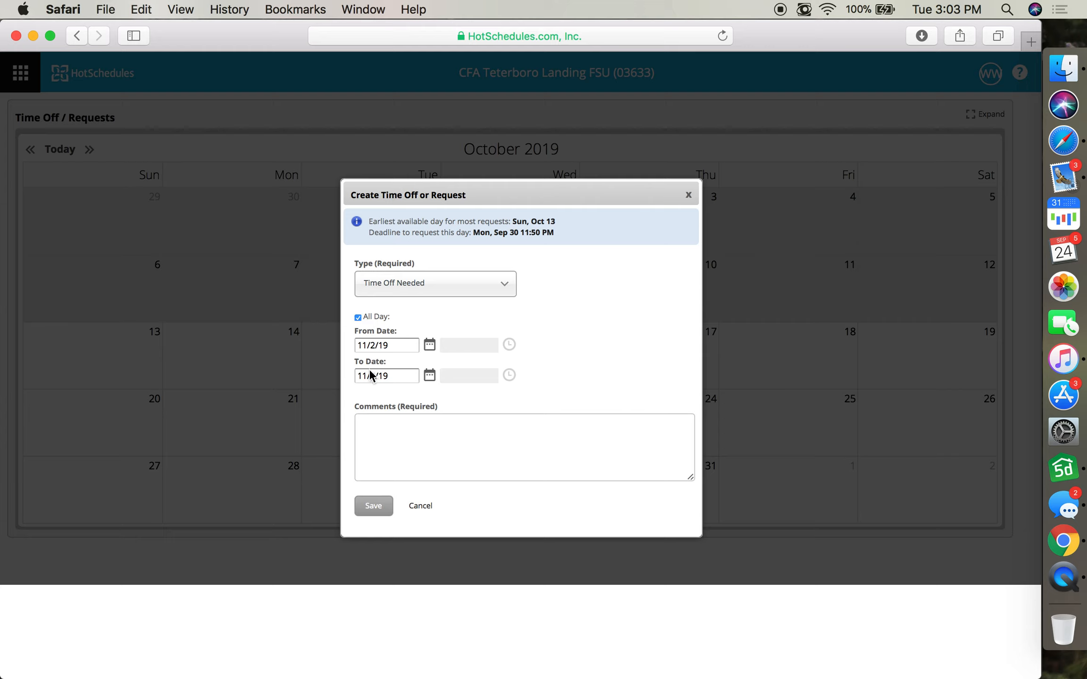
pyautogui.click(429, 378)
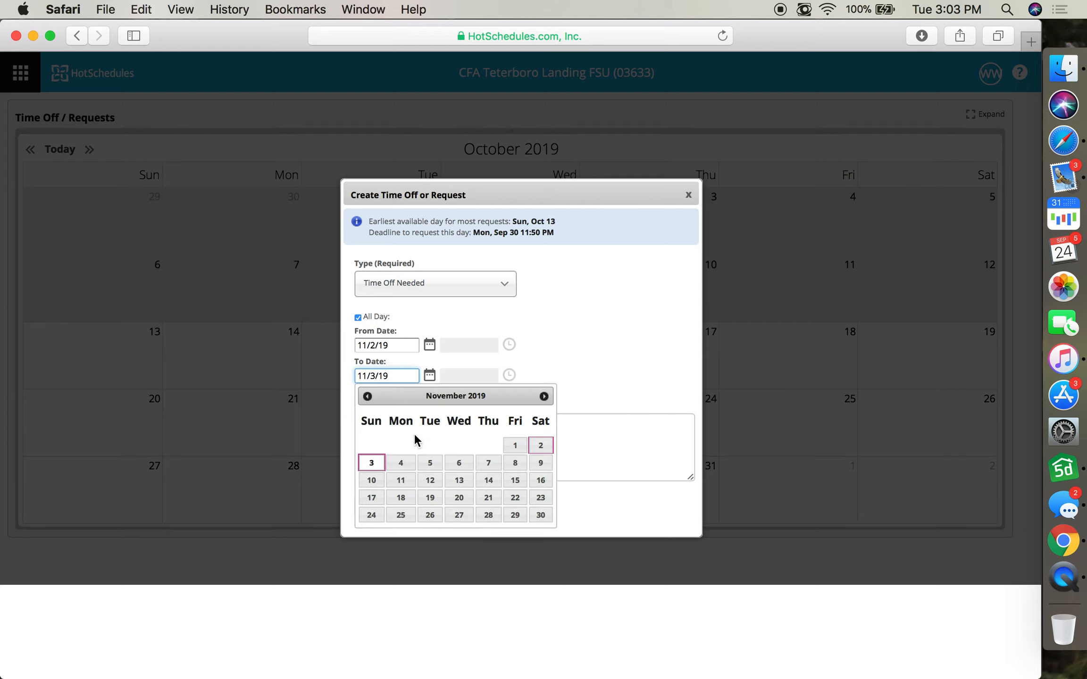
pyautogui.click(540, 464)
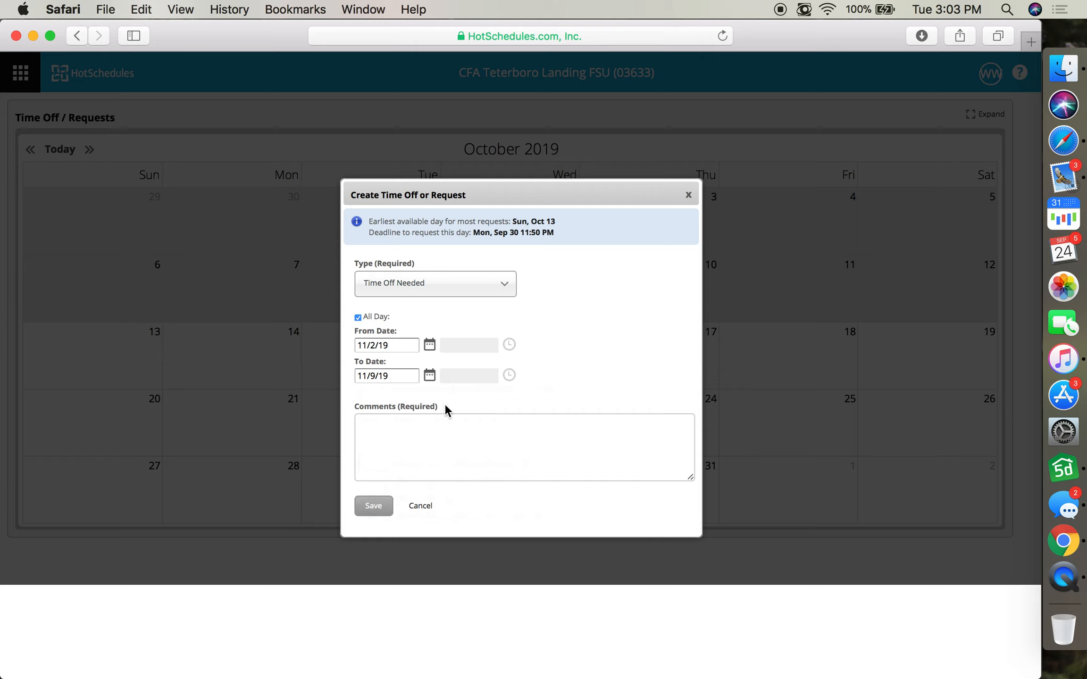
# - Enter "Vacation" as the request's comment and save the time off request
pyautogui.moveTo(445, 405)
pyautogui.mouseDown()
pyautogui.moveTo(390, 406)
pyautogui.moveTo(440, 405)
pyautogui.mouseUp()
pyautogui.click(468, 431)
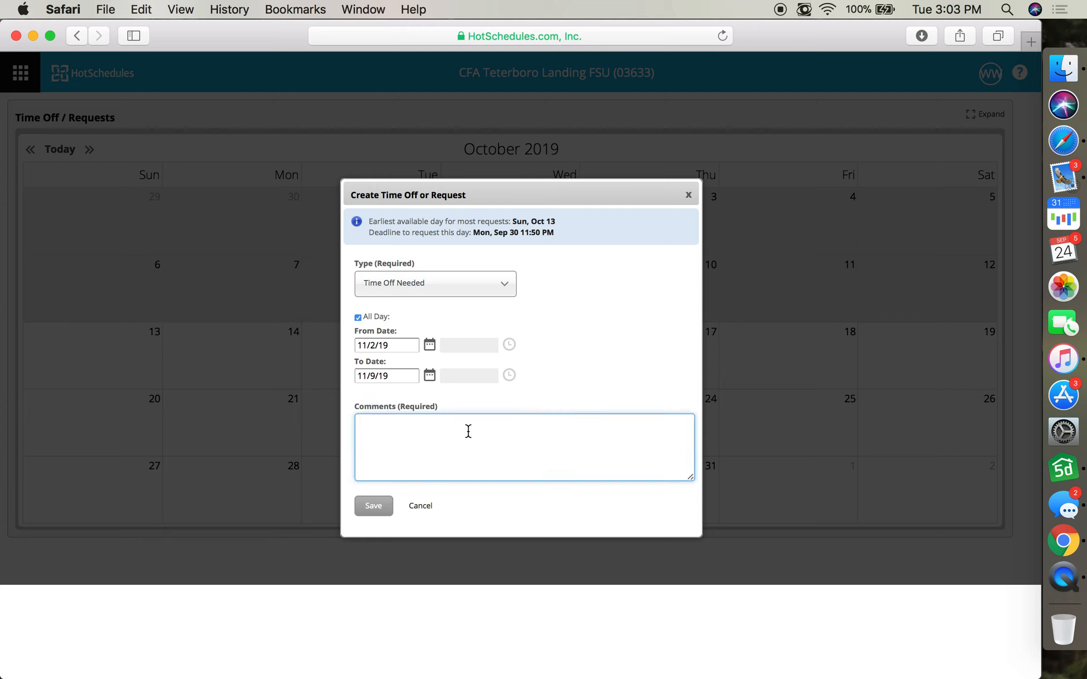
pyautogui.write('Vacation')
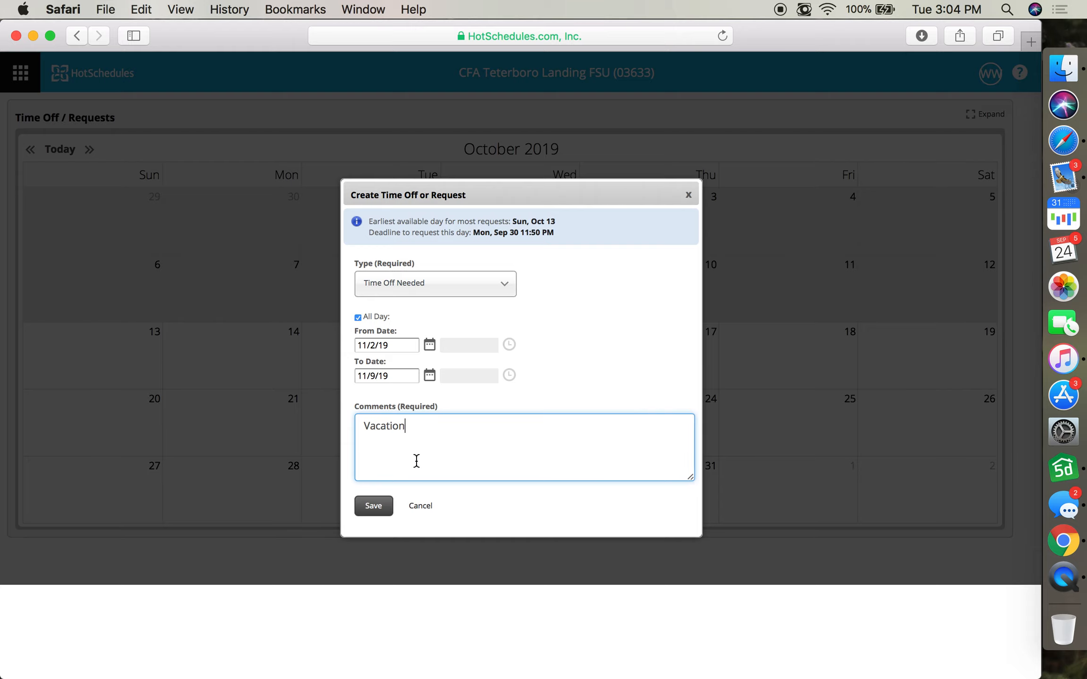
pyautogui.click(374, 506)
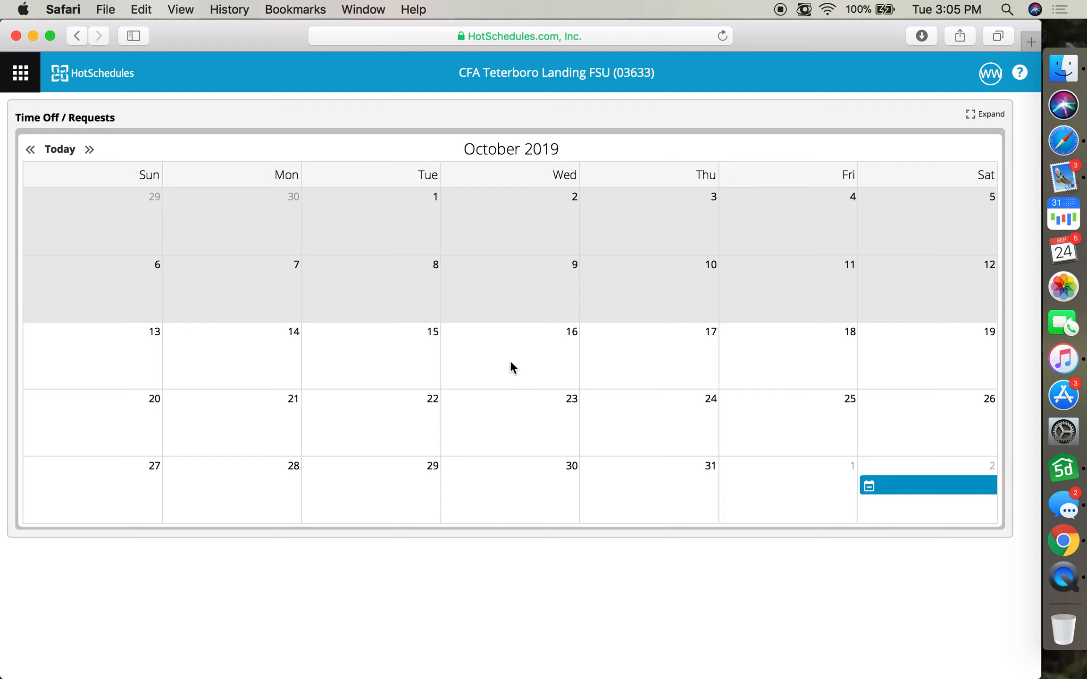
pyautogui.click(535, 293)
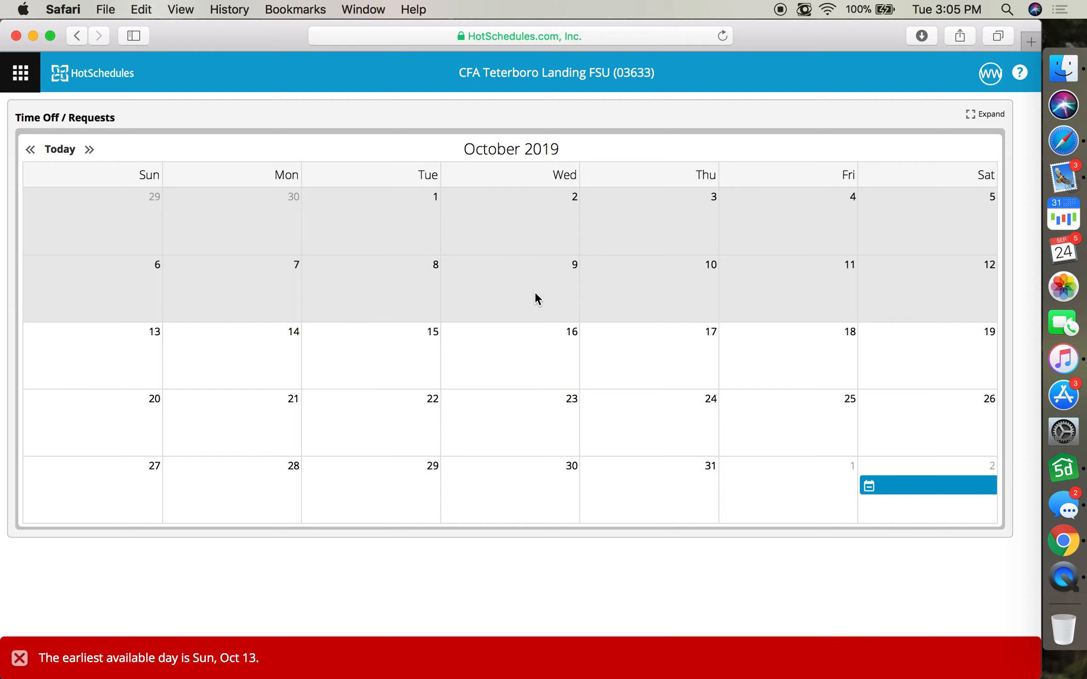
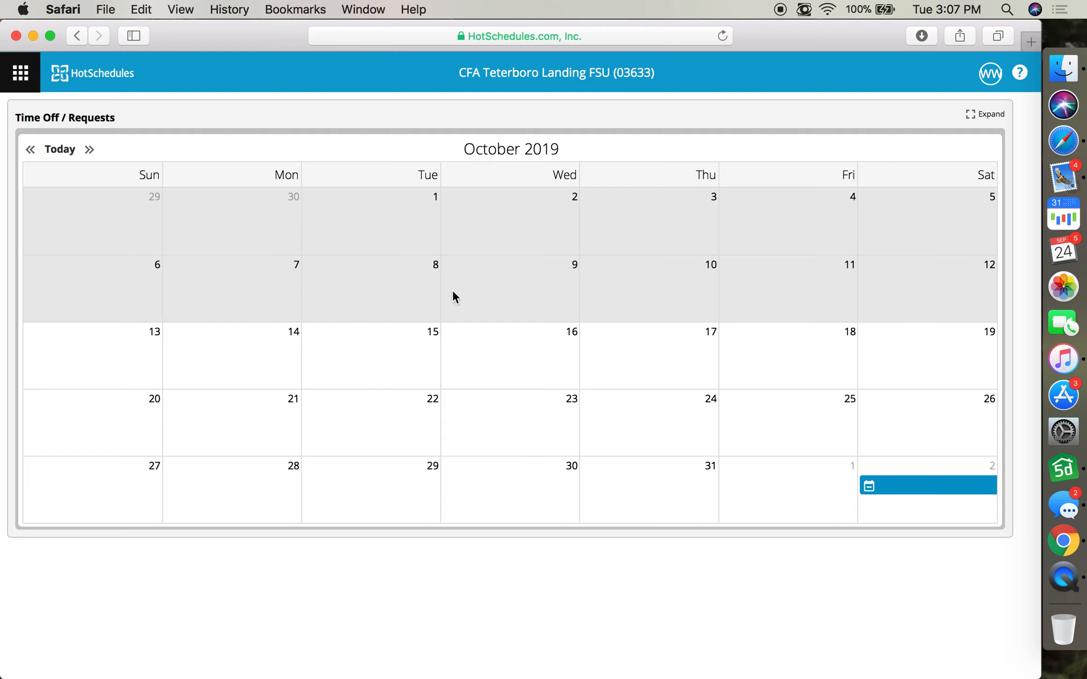
# - Look through the site's sections and open the messaging inbox
pyautogui.click(18, 75)
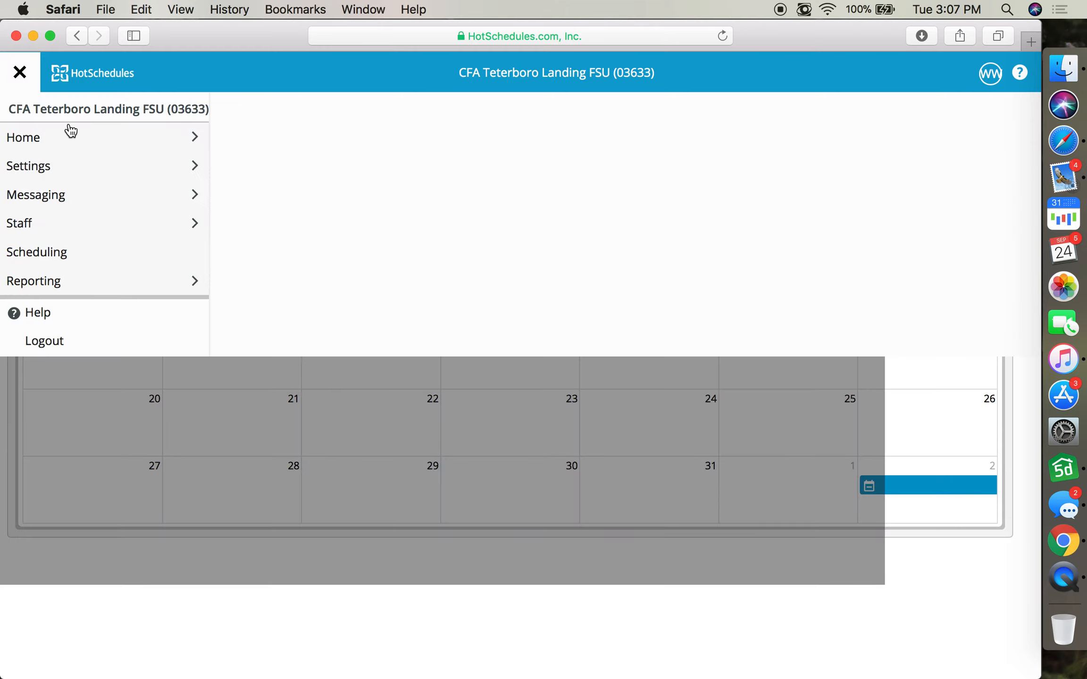
pyautogui.moveTo(49, 226)
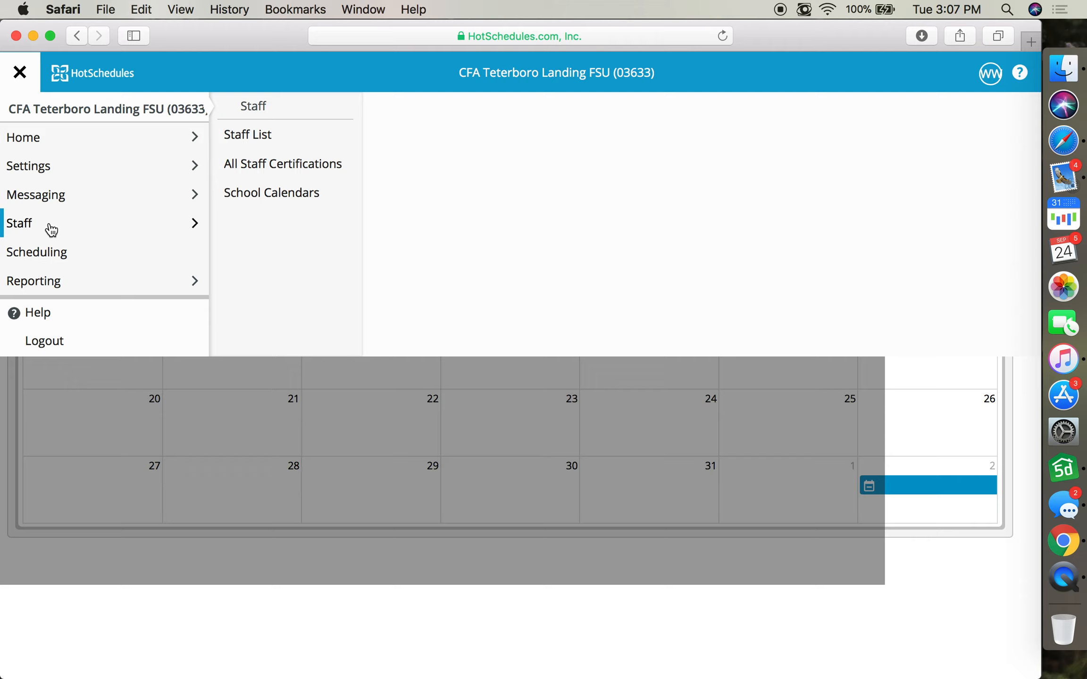
pyautogui.moveTo(61, 175)
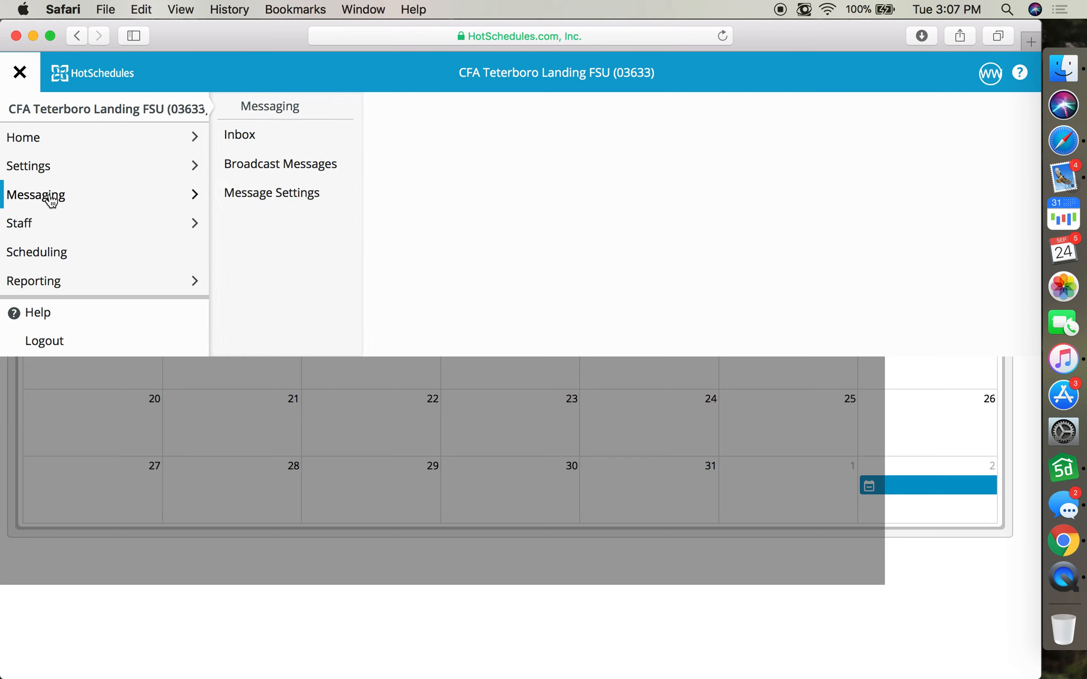
pyautogui.moveTo(58, 201)
pyautogui.click(243, 138)
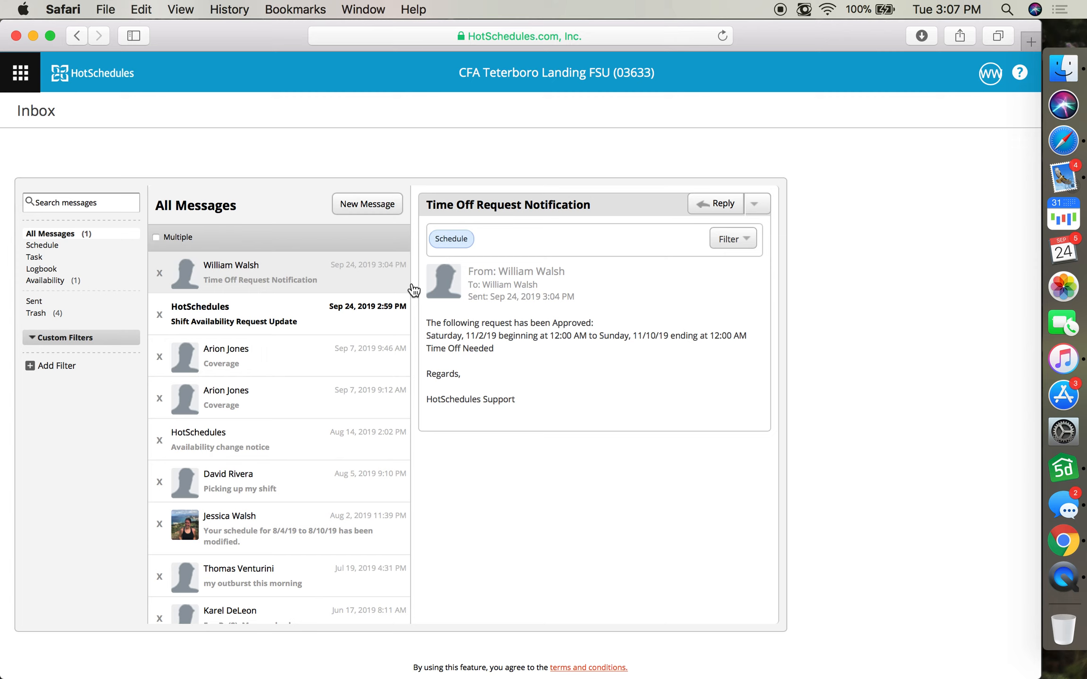
# - Start a new message and select one coworker from the staff list as its recipient
pyautogui.click(366, 207)
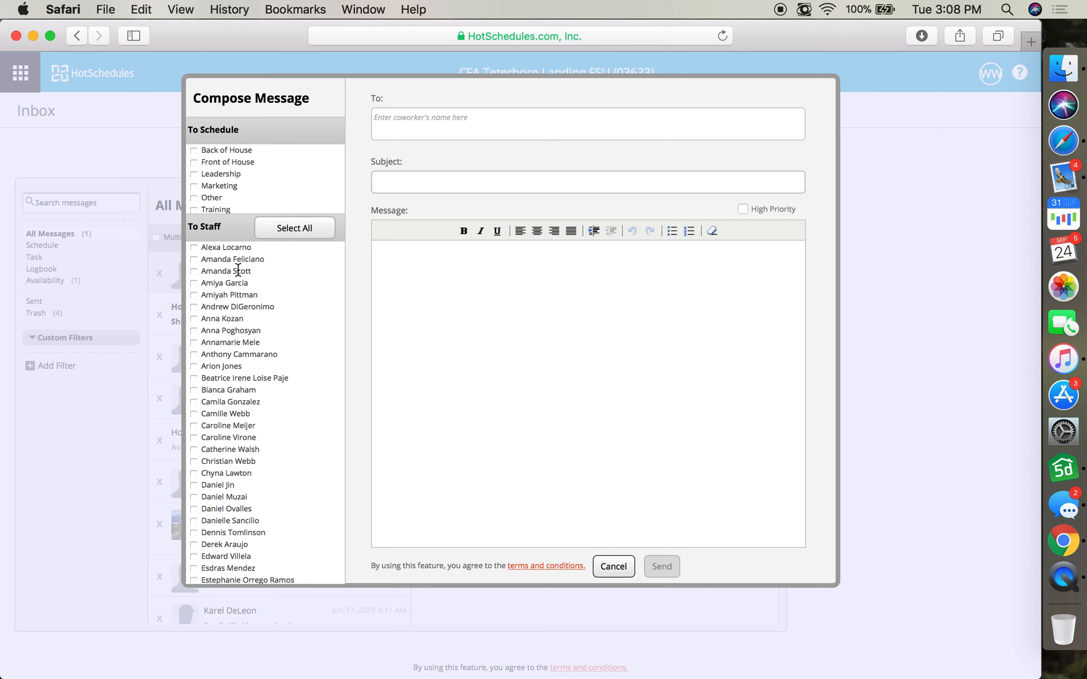
pyautogui.scroll(-5, 271, 283)
pyautogui.scroll(-9, 284, 302)
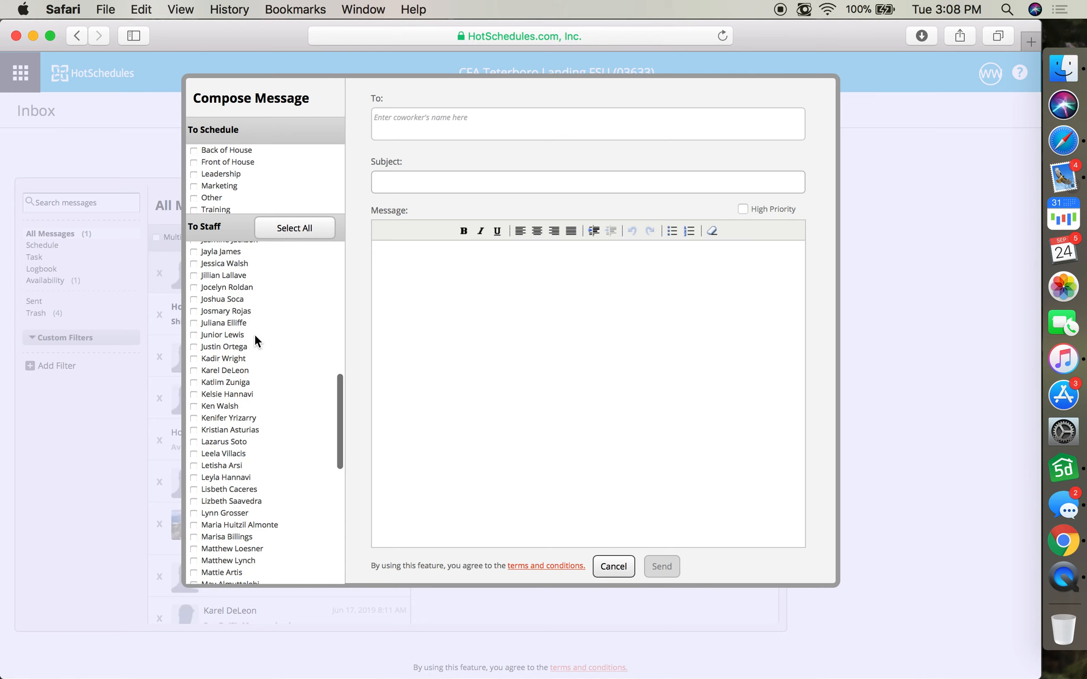
pyautogui.scroll(3, 254, 334)
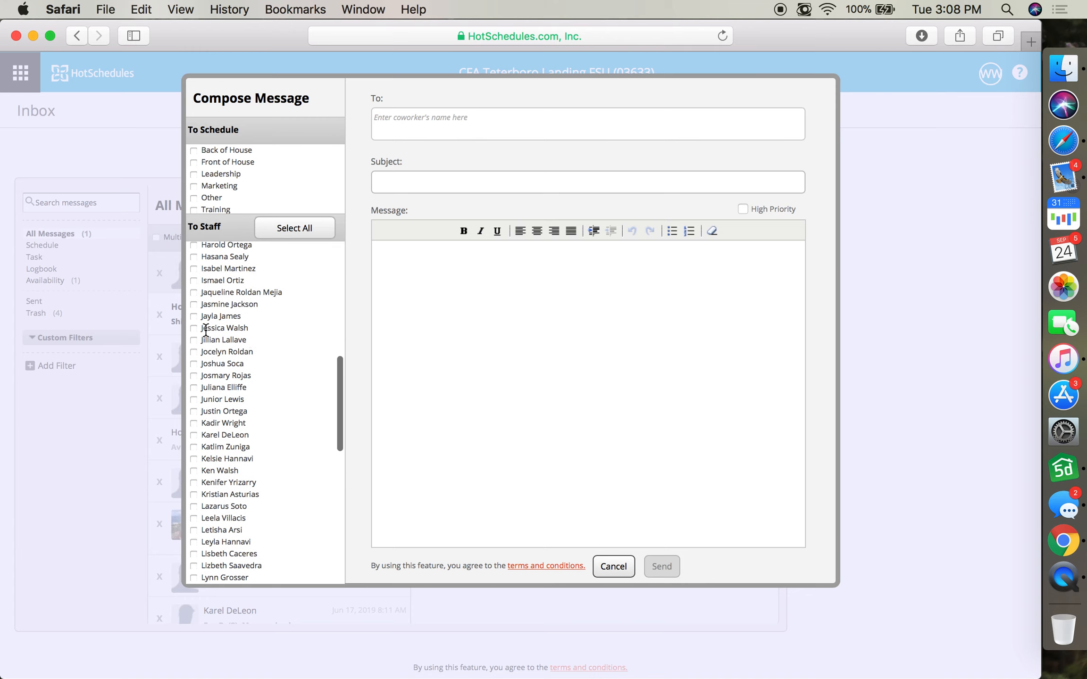
pyautogui.click(193, 328)
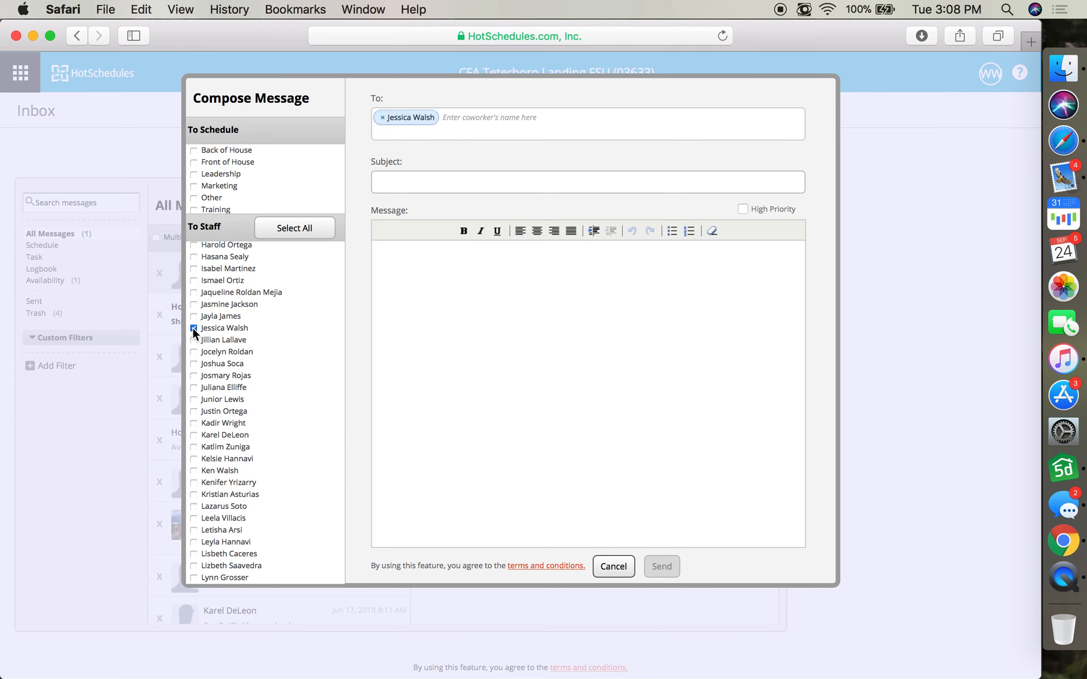
# - Enter "Ready to Start" as the message subject
pyautogui.click(437, 178)
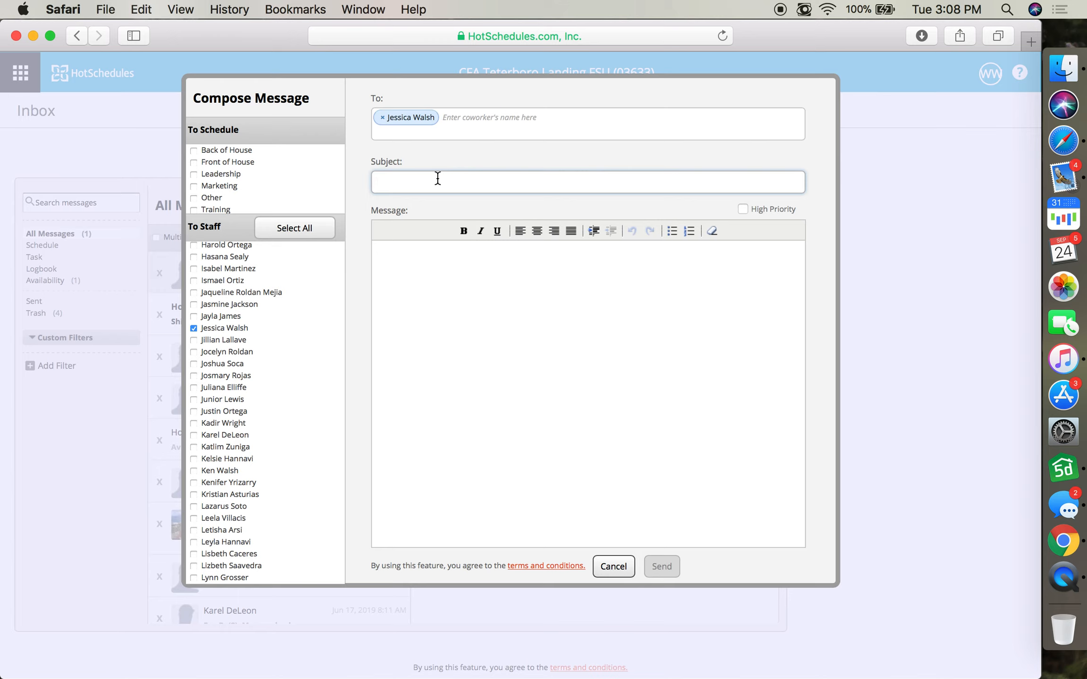
pyautogui.write('Ready to S')
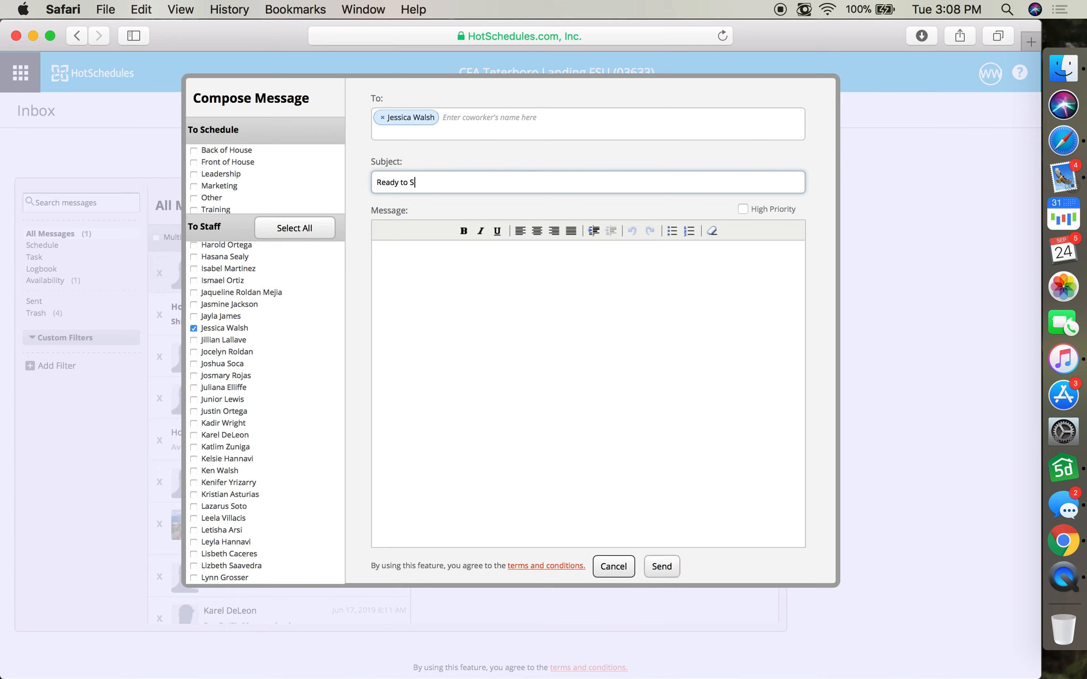
pyautogui.write('tart')
# - Write "Send a message to her!" in the message body and erase it again
pyautogui.click(497, 259)
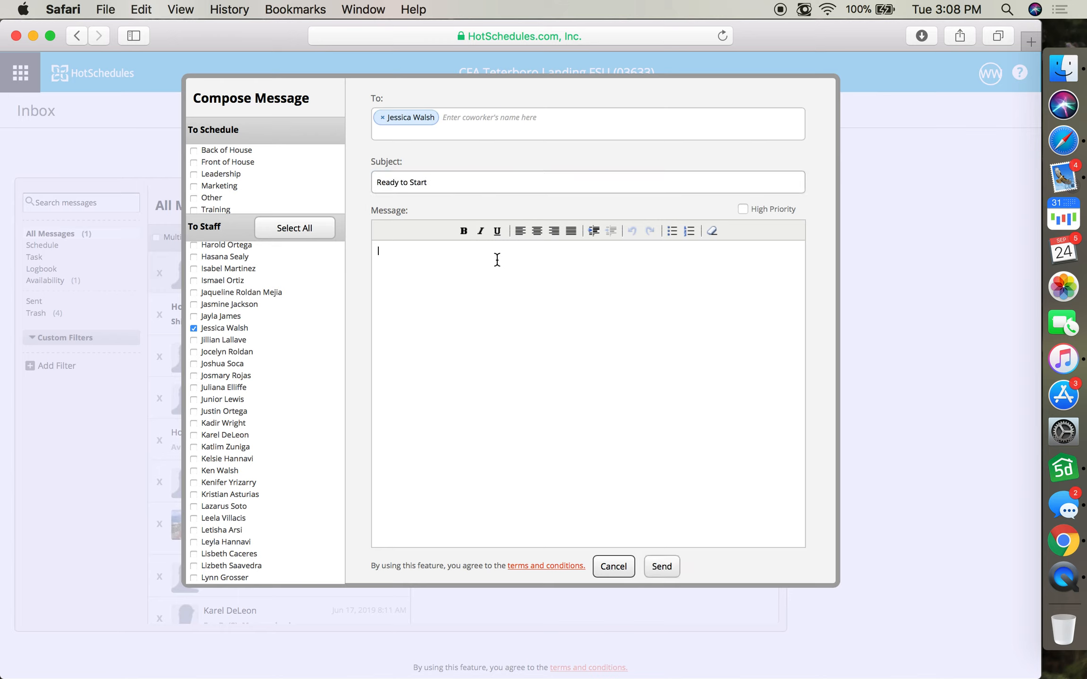
pyautogui.write('Send a message to her!')
pyautogui.press('BackSpace')
pyautogui.press('BackSpace')
pyautogui.press('BackSpace')
pyautogui.press('BackSpace')
pyautogui.press('BackSpace')
pyautogui.press('BackSpace')
pyautogui.press('BackSpace')
pyautogui.press('BackSpace')
pyautogui.press('BackSpace')
pyautogui.press('BackSpace')
pyautogui.press('BackSpace')
pyautogui.press('BackSpace')
pyautogui.press('BackSpace')
pyautogui.press('BackSpace')
pyautogui.press('BackSpace')
pyautogui.press('BackSpace')
pyautogui.press('BackSpace')
pyautogui.press('BackSpace')
pyautogui.press('BackSpace')
pyautogui.press('BackSpace')
pyautogui.press('BackSpace')
# - Add everyone on the Back of House schedule as recipients, check the selected staff, and discard the message
pyautogui.scroll(-1, 227, 173)
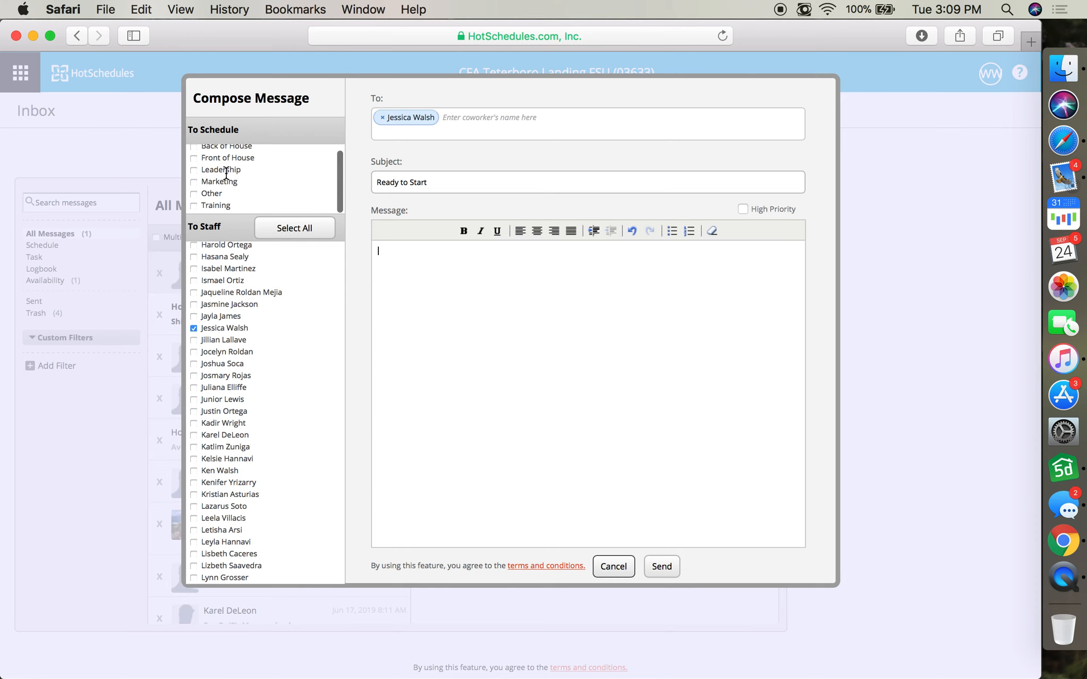
pyautogui.scroll(1, 227, 174)
pyautogui.click(194, 151)
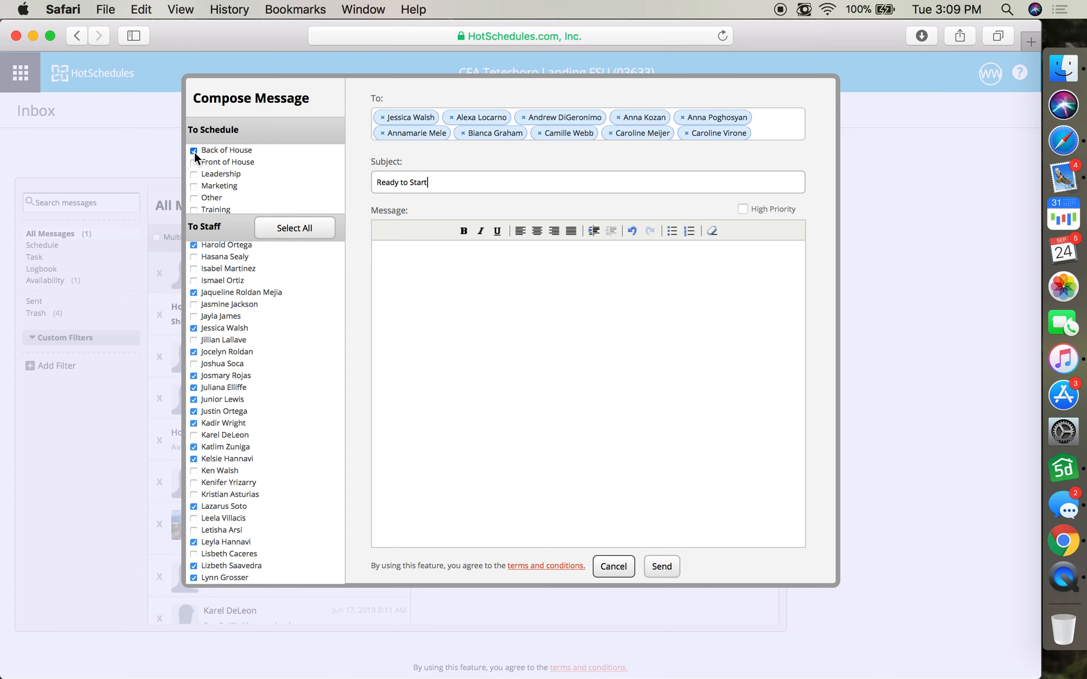
pyautogui.scroll(-3, 240, 302)
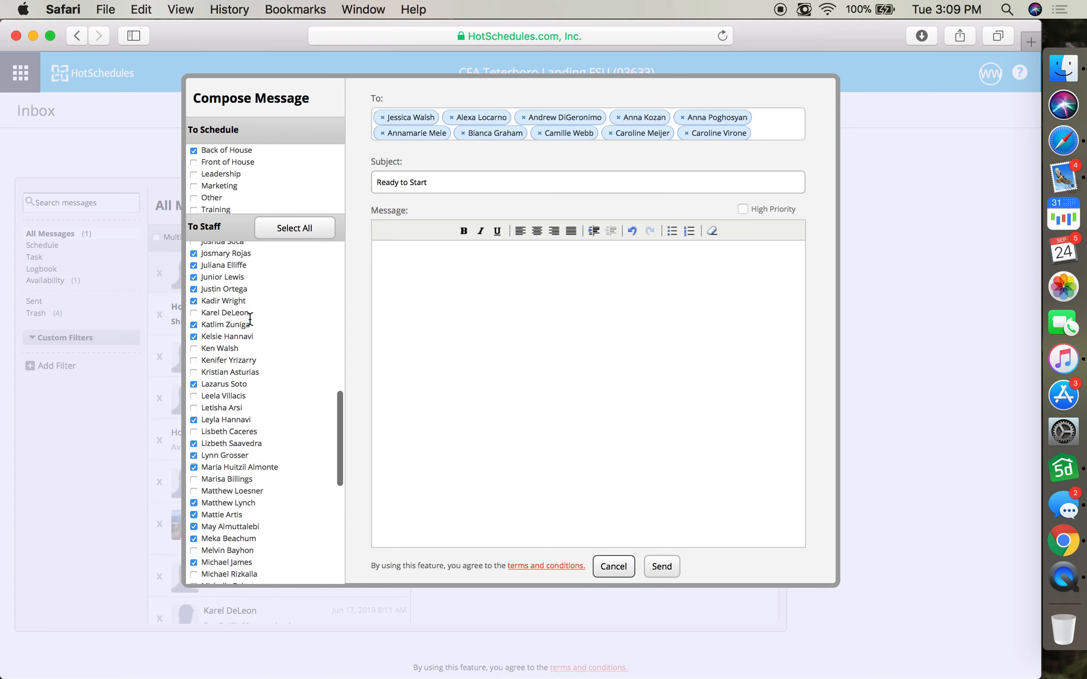
pyautogui.scroll(-10, 243, 309)
pyautogui.scroll(10, 250, 319)
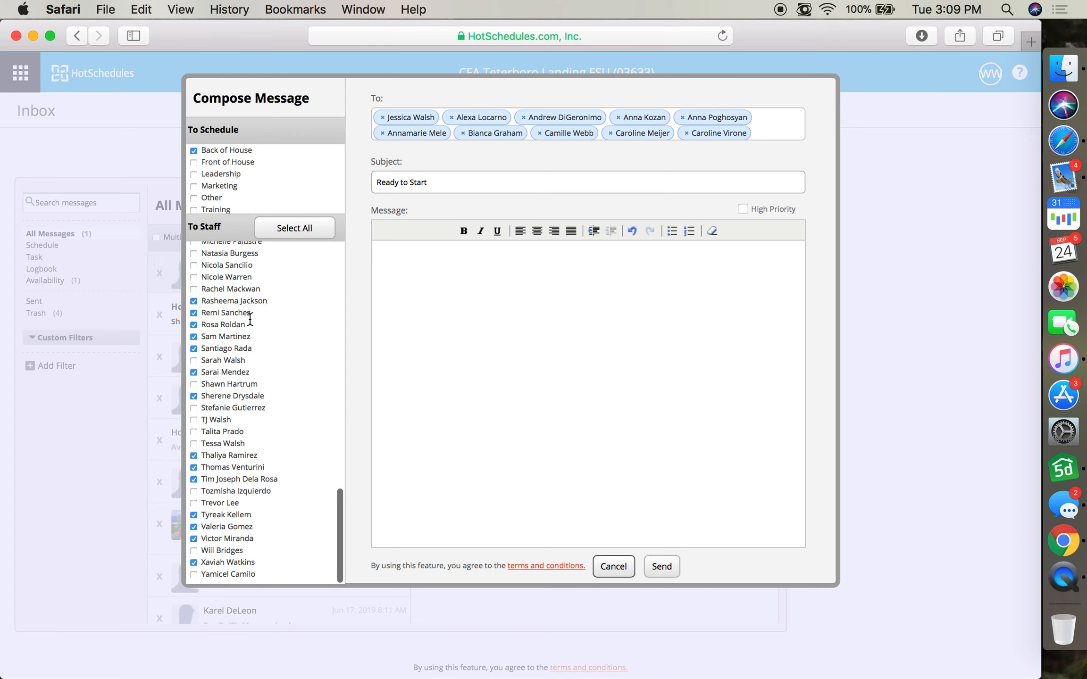
pyautogui.scroll(15, 251, 321)
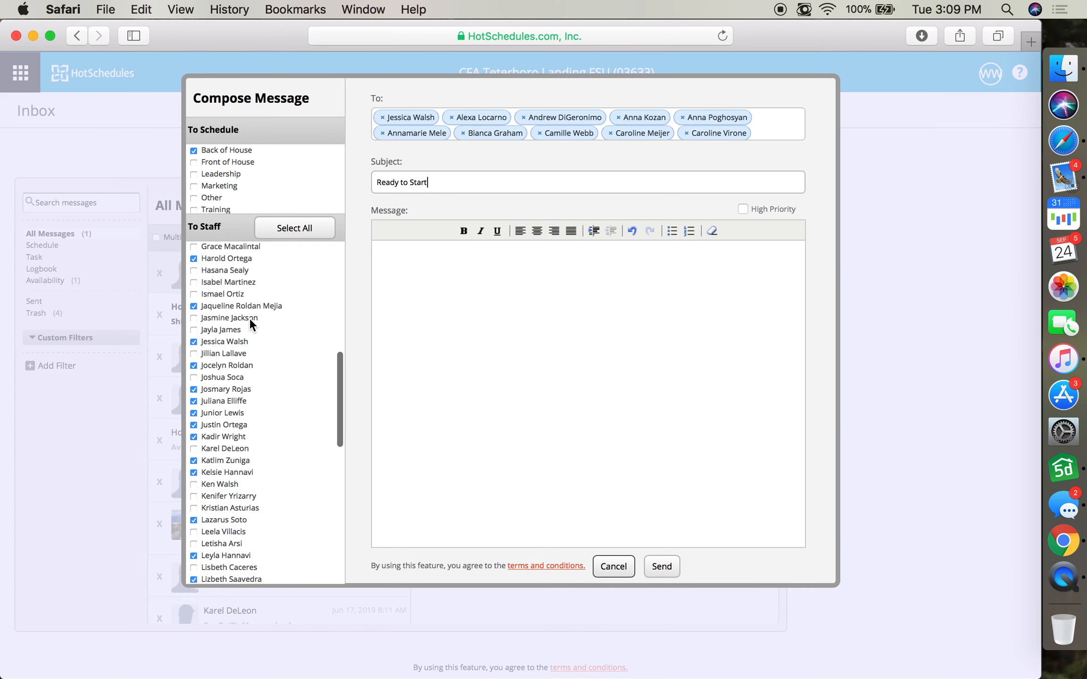
pyautogui.scroll(3, 269, 319)
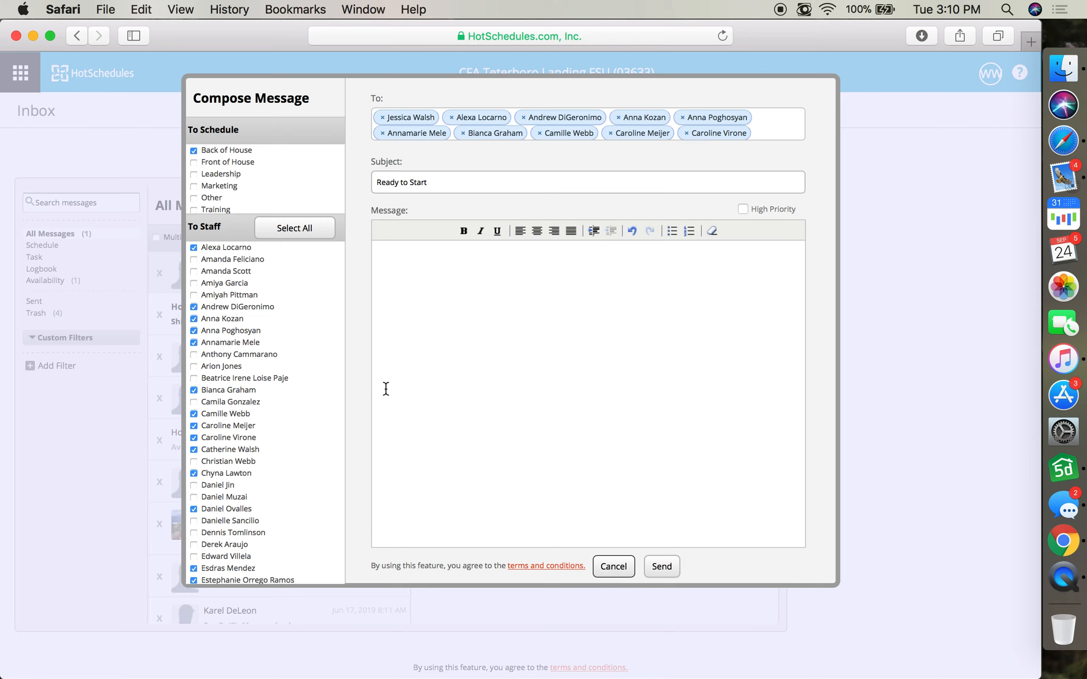
pyautogui.click(613, 566)
# - Display the list of pages available in the Home section
pyautogui.click(21, 74)
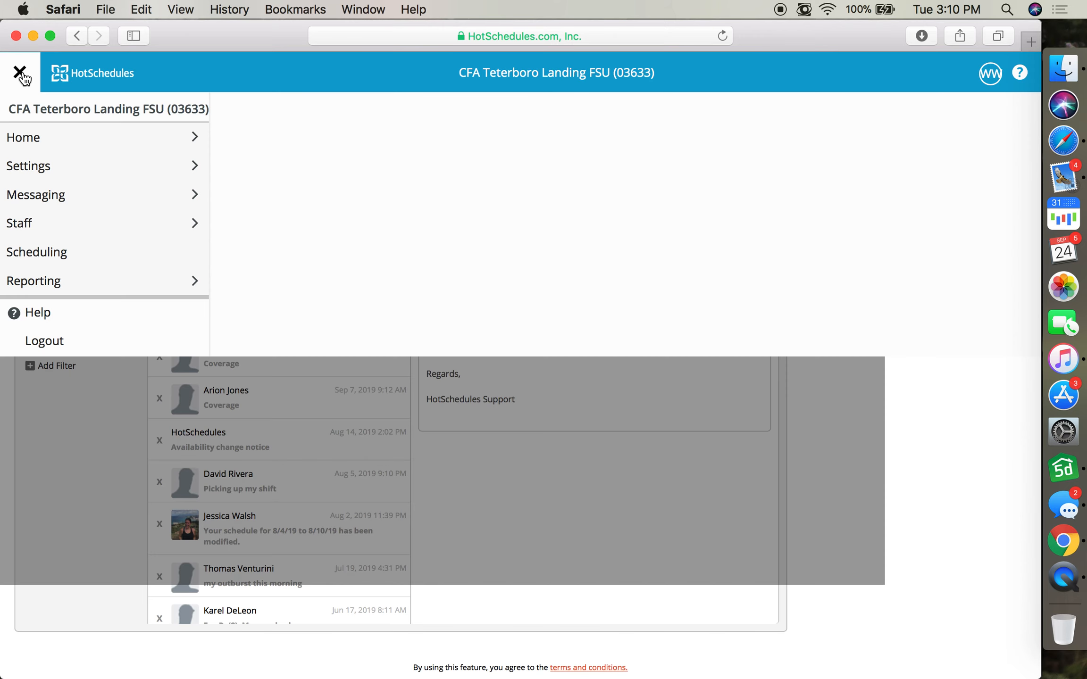
pyautogui.click(52, 138)
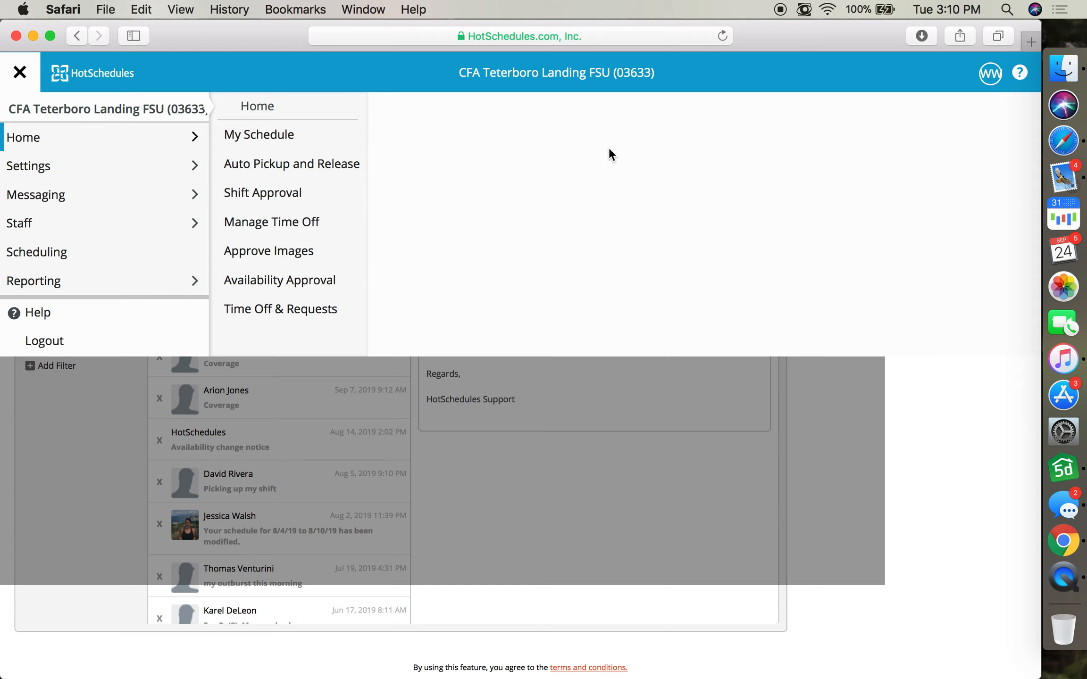